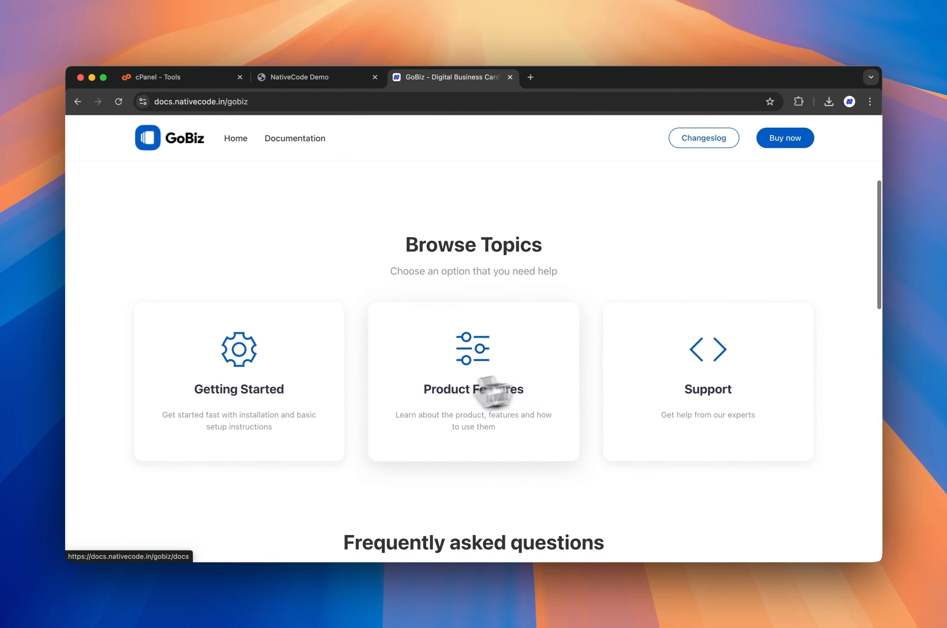
# - Open the Getting Started topic in the GoBiz documentation and continue with the documentation
pyautogui.click(275, 417)
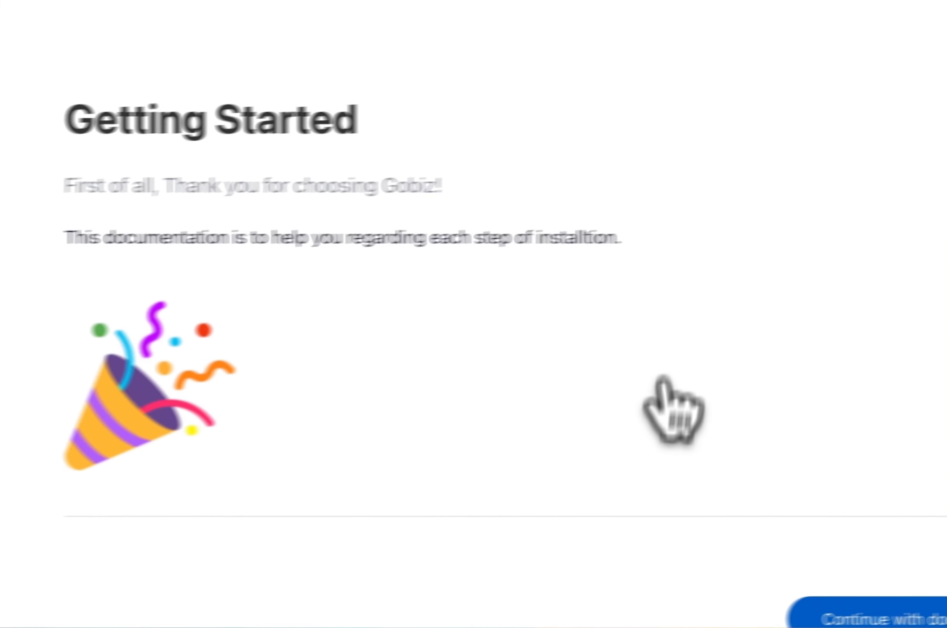
pyautogui.click(675, 444)
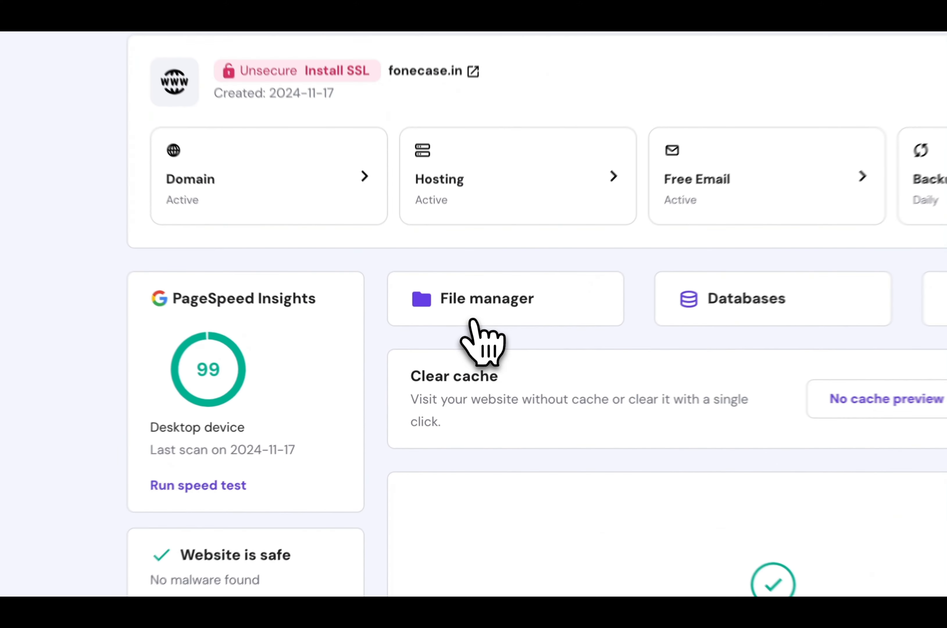
# - Upload gobiz-v16.2.0.zip from the Downloads folder into fonecase.in's public_html folder using the hosting file manager
pyautogui.click(447, 359)
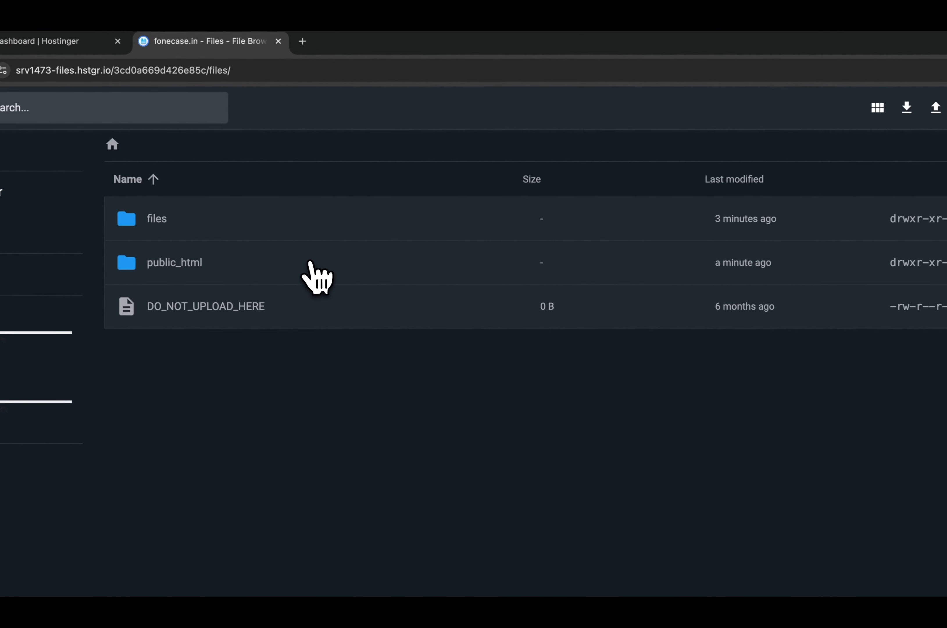
pyautogui.doubleClick(354, 264)
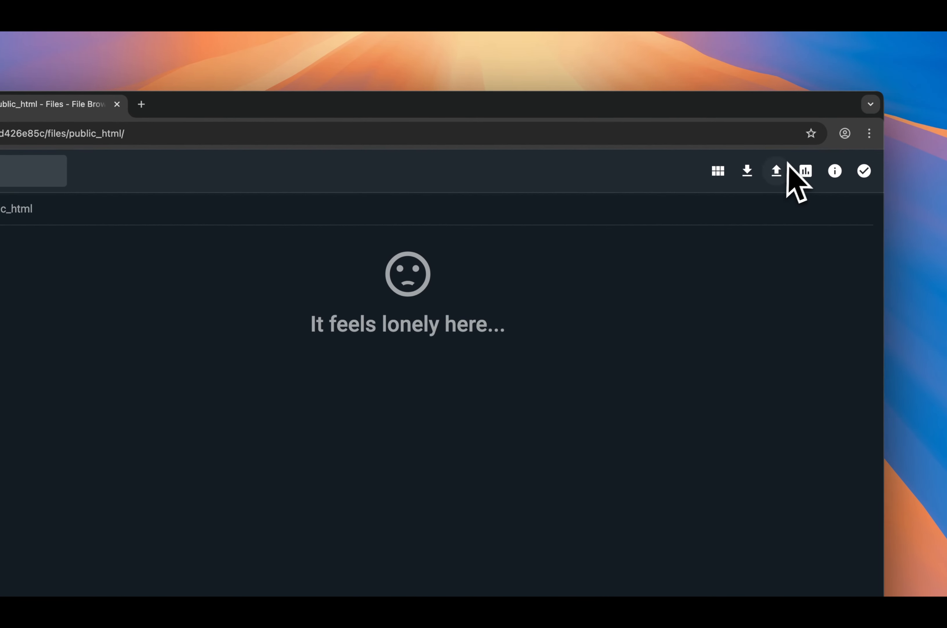
pyautogui.click(777, 172)
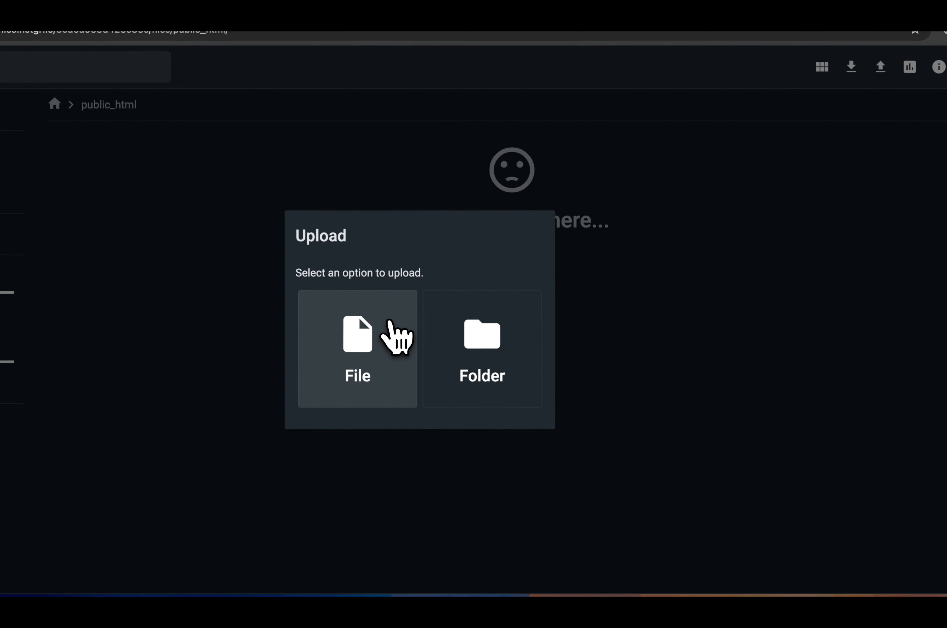
pyautogui.click(277, 438)
pyautogui.click(520, 238)
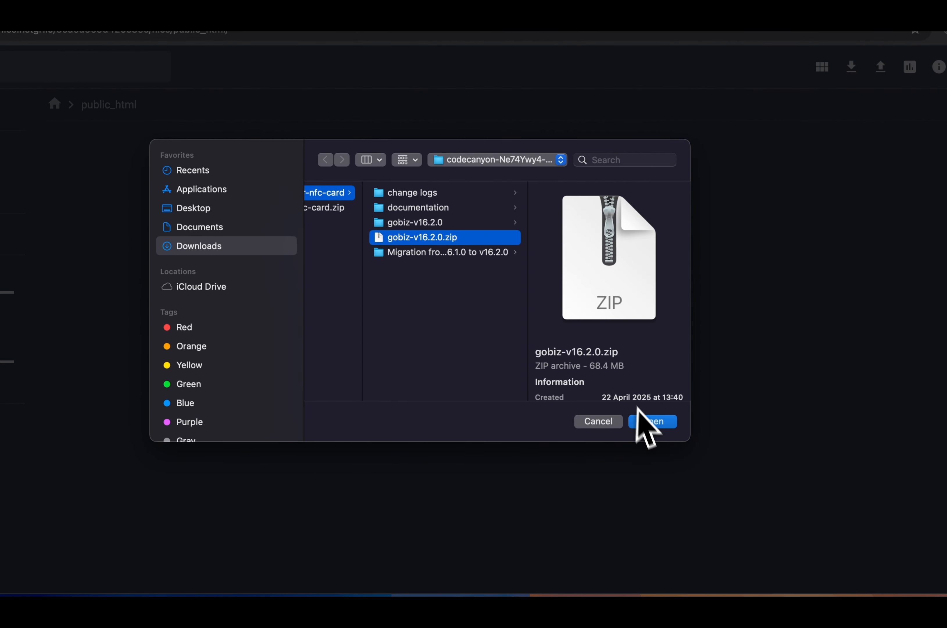
pyautogui.click(646, 427)
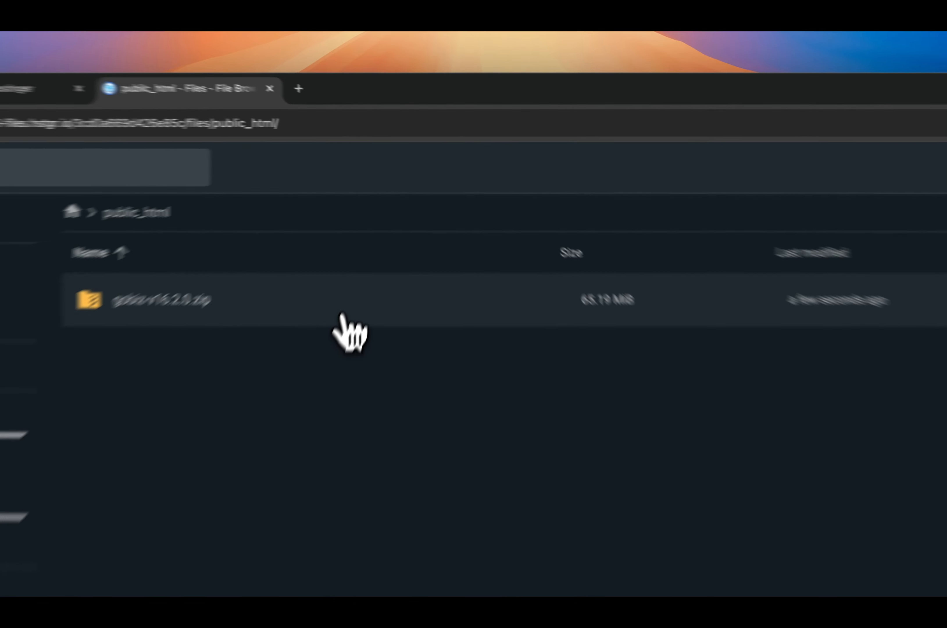
# - Extract gobiz-v16.2.0.zip inside public_html and return to the hosting dashboard
pyautogui.click(374, 243)
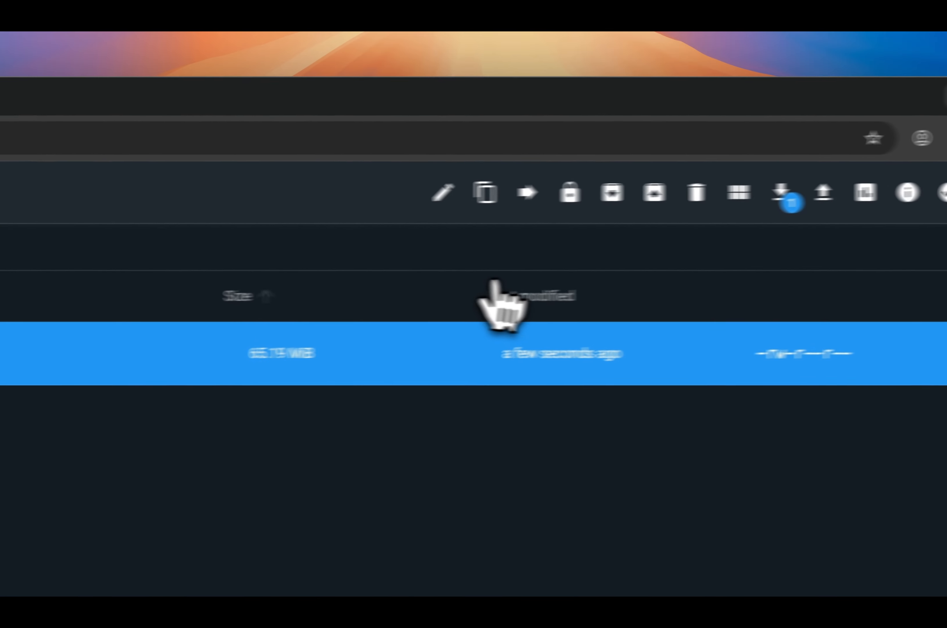
pyautogui.click(598, 209)
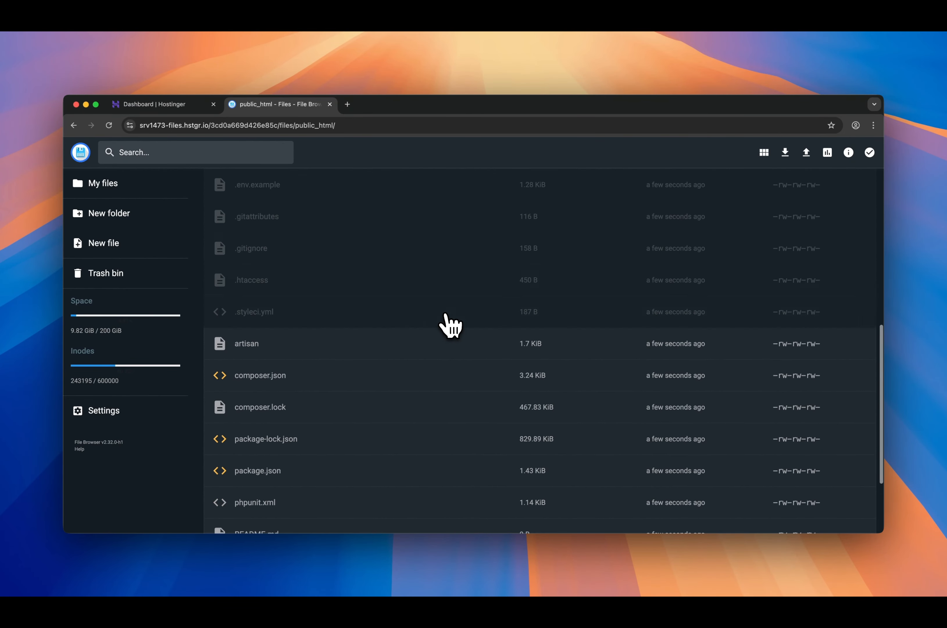
pyautogui.press('super+w')
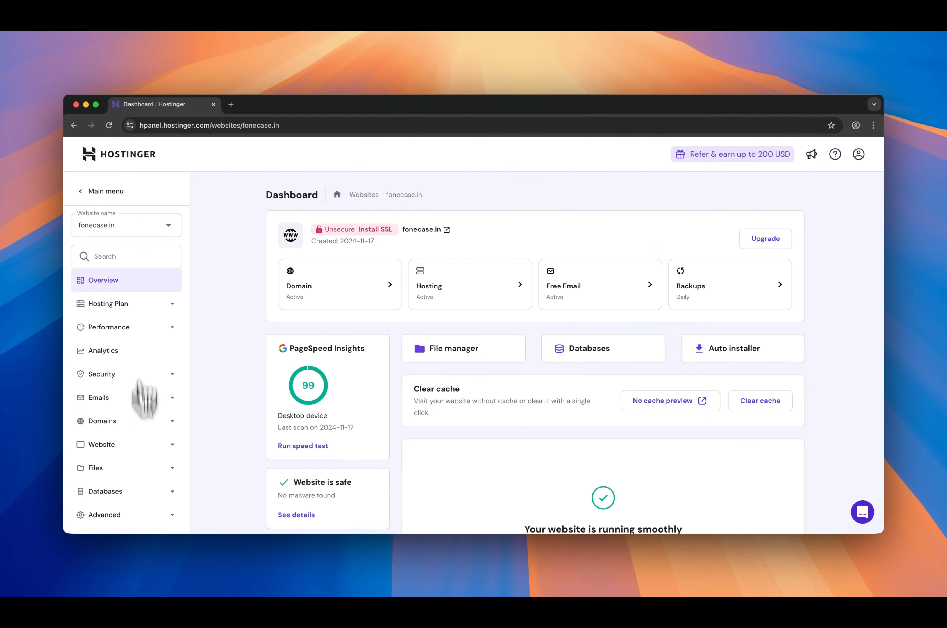
# - Remove symlink from the disableFunctions list in the website's PHP options and save the PHP configuration
pyautogui.click(137, 513)
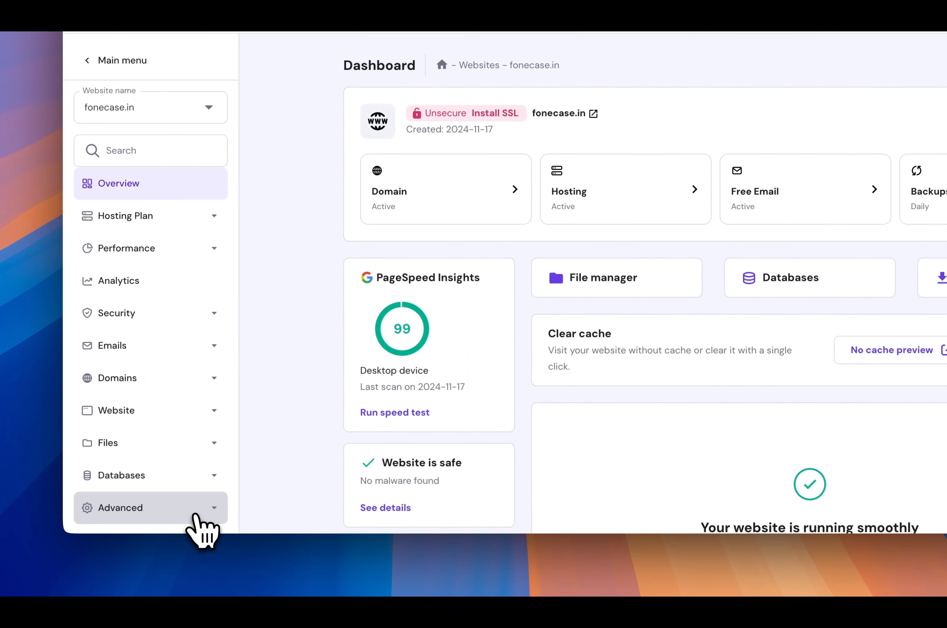
pyautogui.scroll(-5, 195, 514)
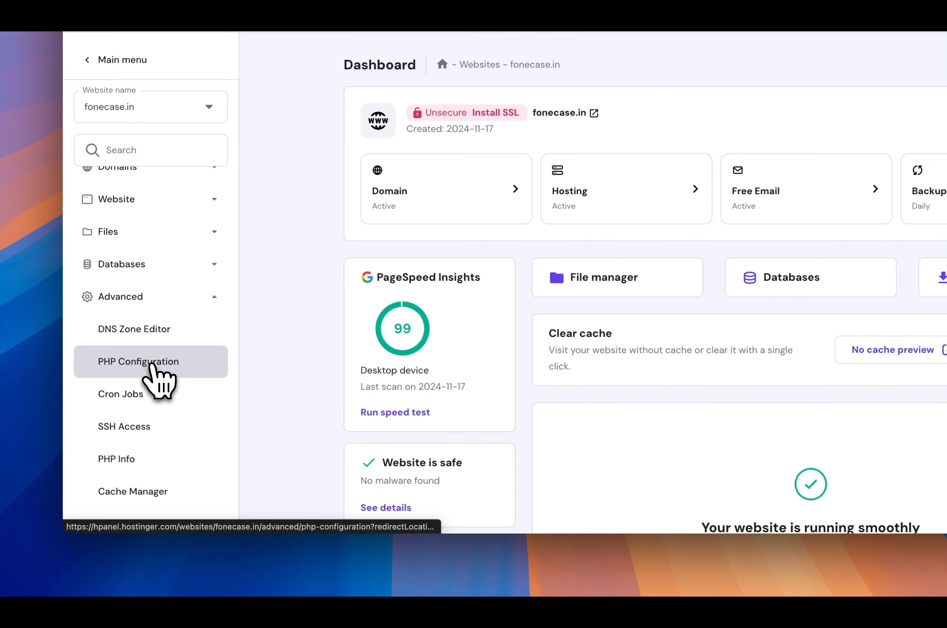
pyautogui.click(152, 364)
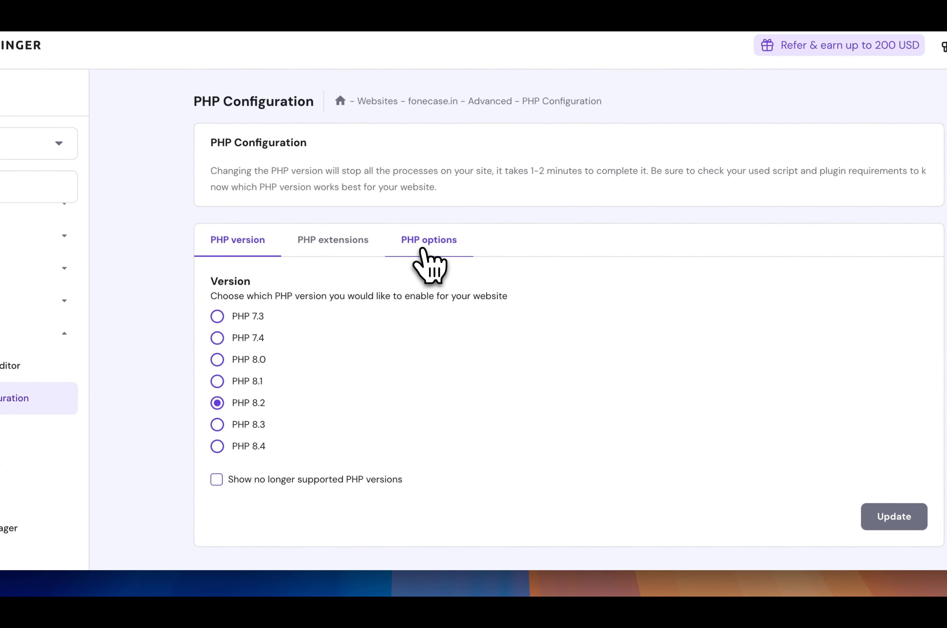
pyautogui.click(430, 301)
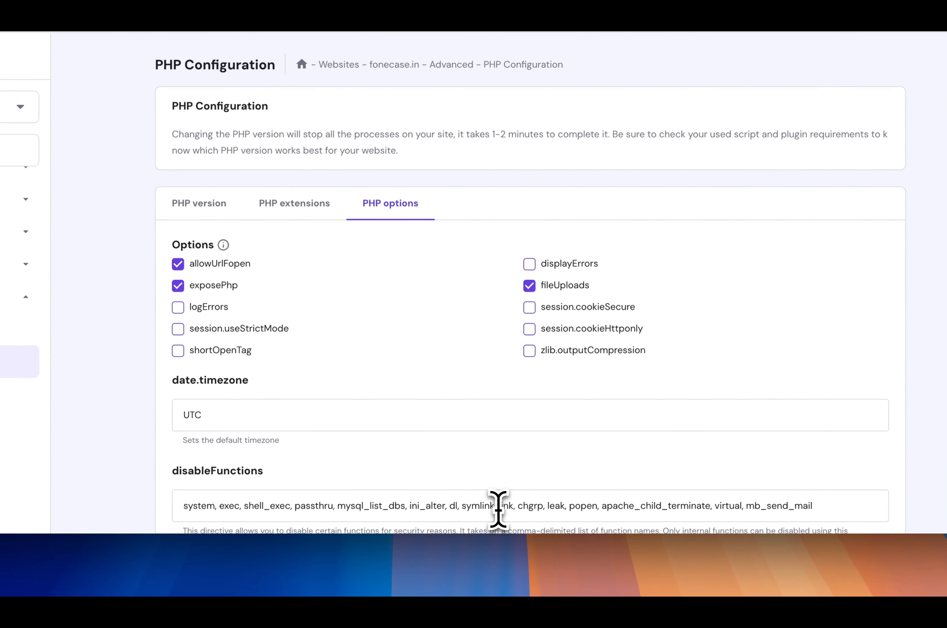
pyautogui.click(514, 516)
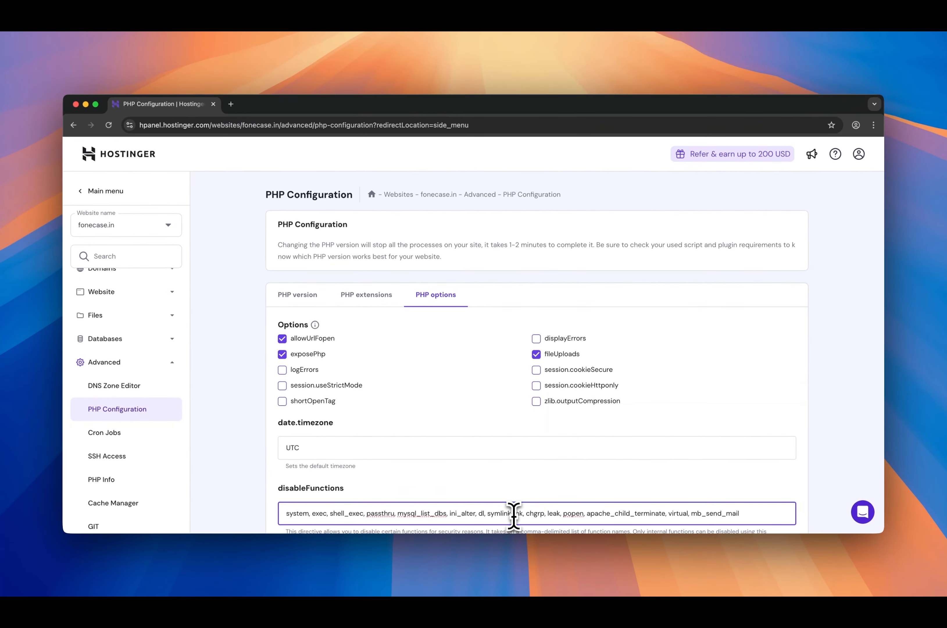
pyautogui.press('BackSpace')
pyautogui.press('BackSpace')
pyautogui.press('BackSpace')
pyautogui.press('BackSpace')
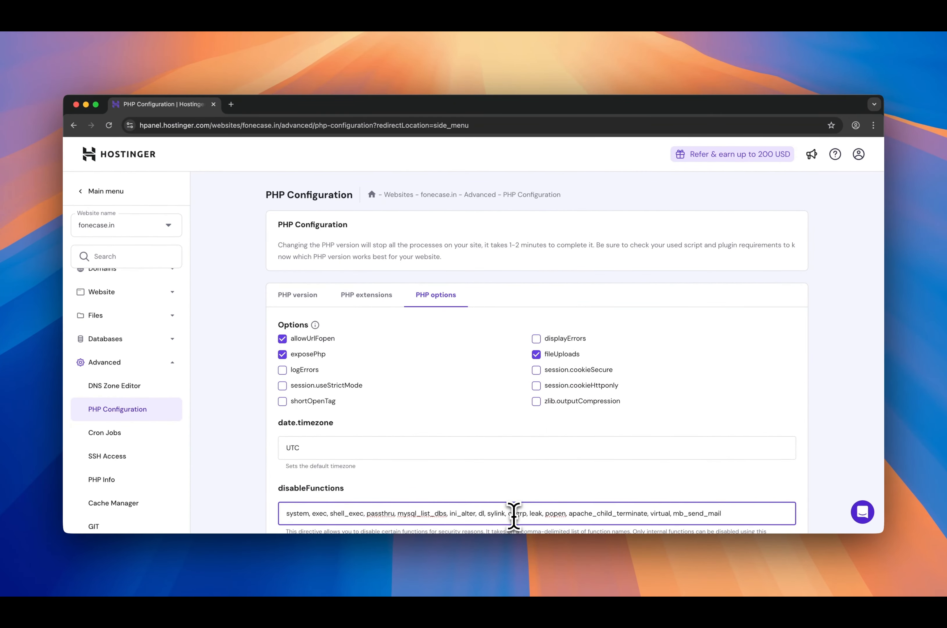
pyautogui.scroll(-20, 561, 486)
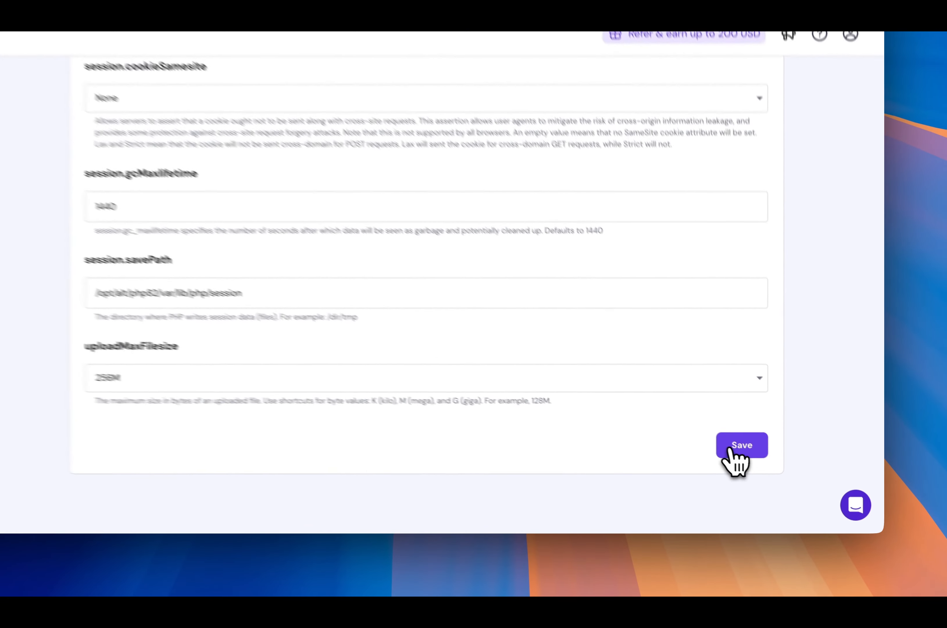
pyautogui.click(731, 449)
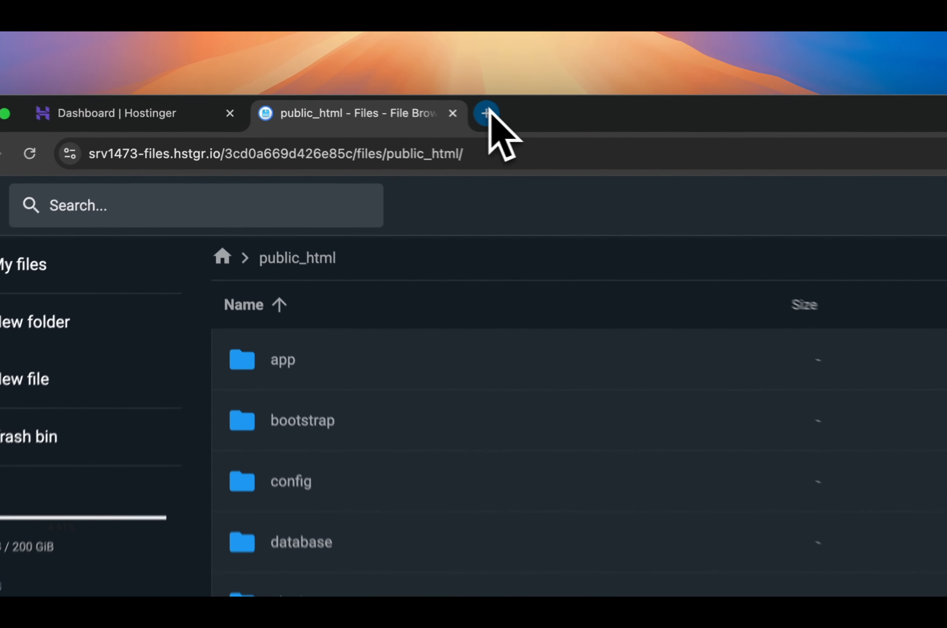
# - Load fonecase.in in a new browser tab and run the installer's server requirements and permissions checks
pyautogui.click(346, 104)
pyautogui.write('f')
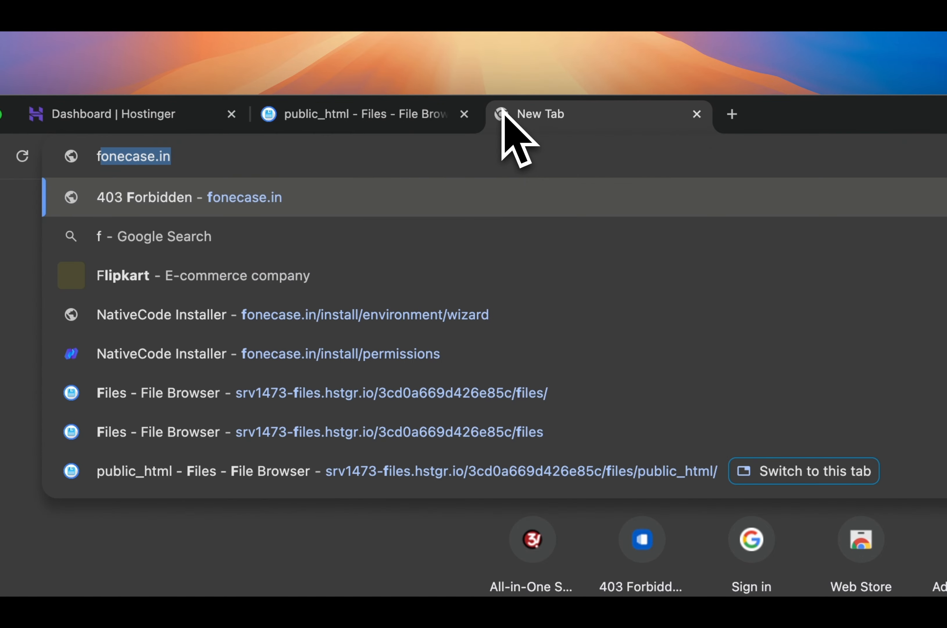
pyautogui.press('Return')
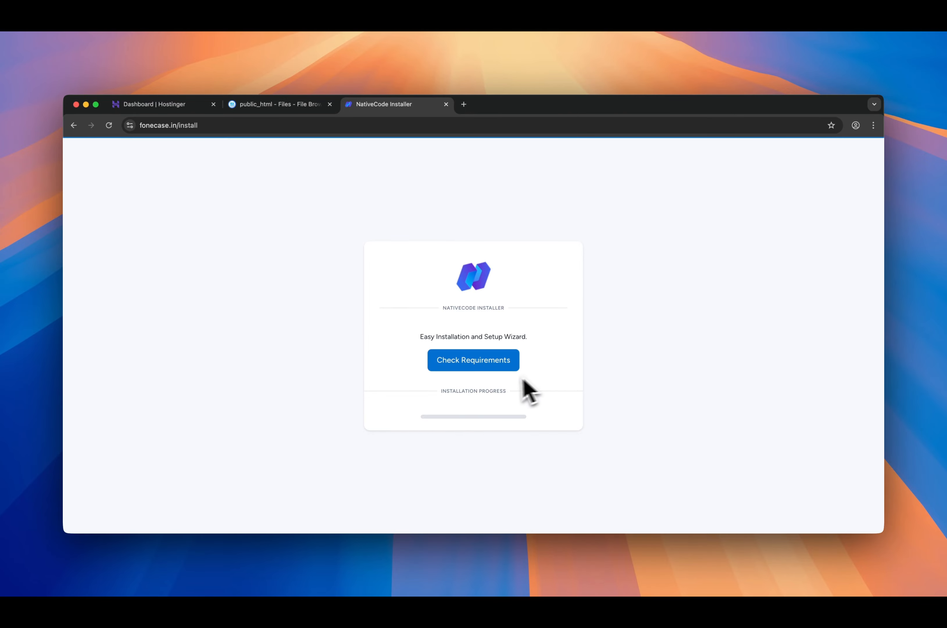
pyautogui.click(492, 369)
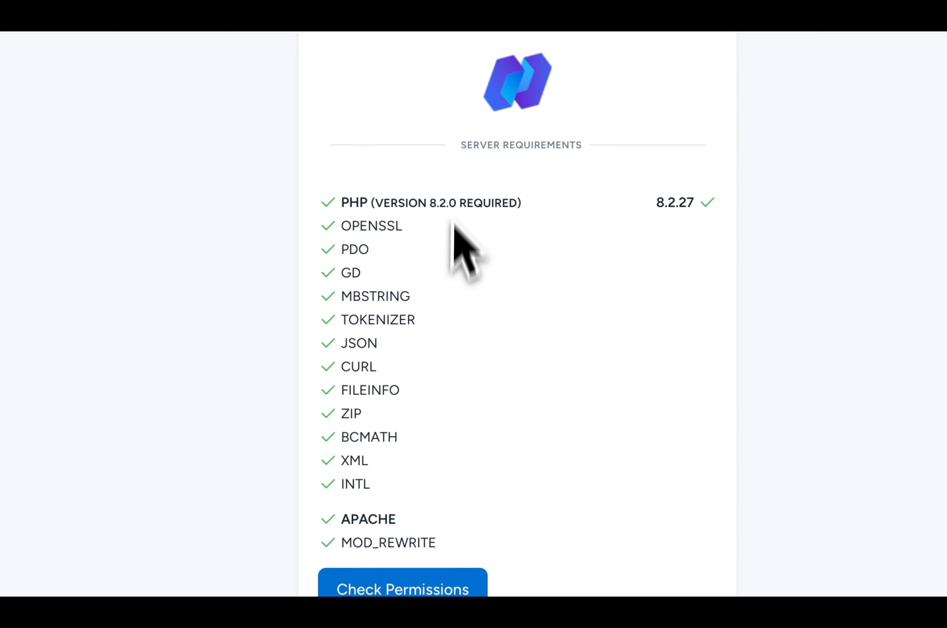
pyautogui.click(372, 587)
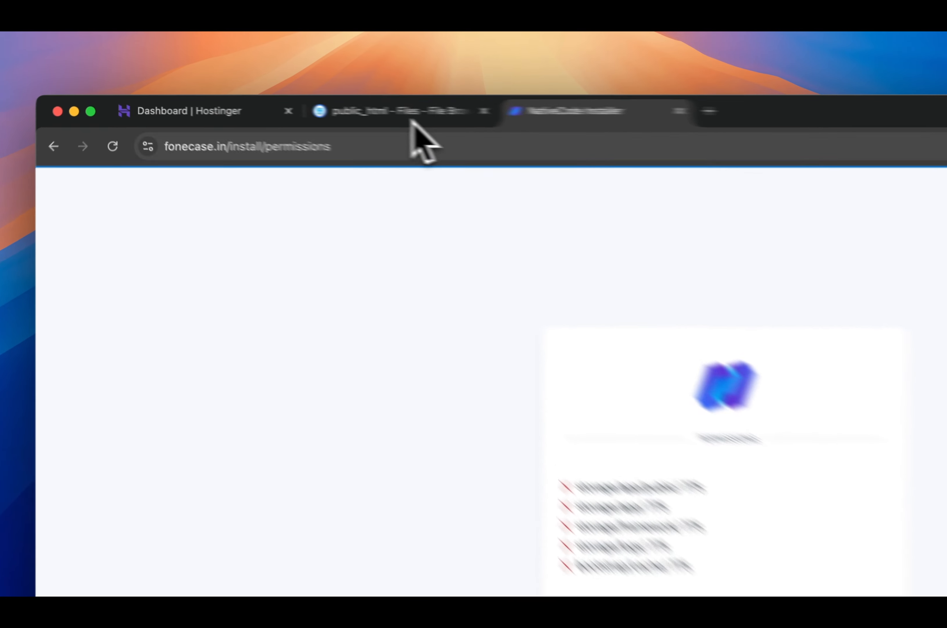
# - Add group write permission to the app folder inside public_html's storage folder
pyautogui.click(285, 105)
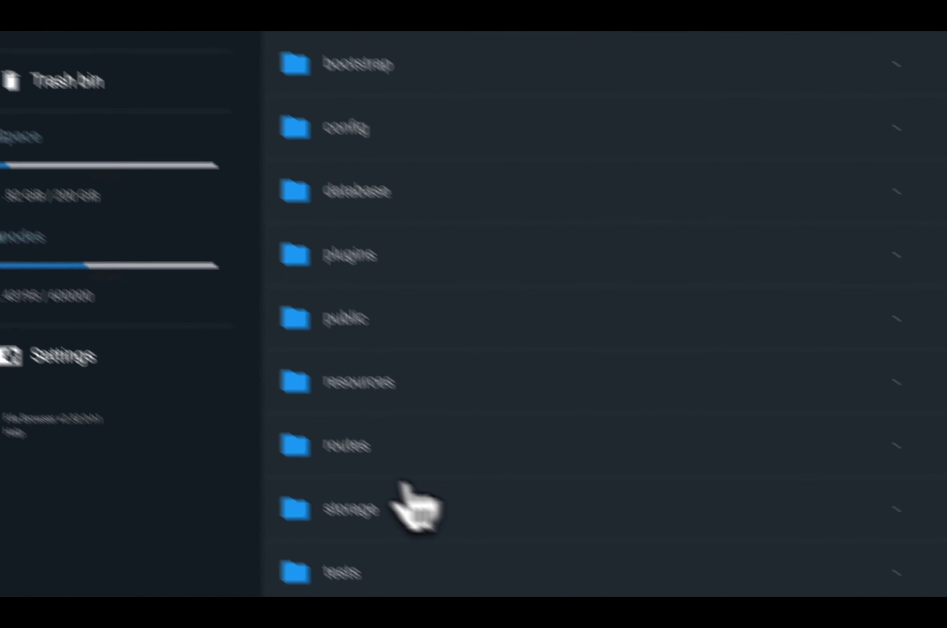
pyautogui.click(442, 540)
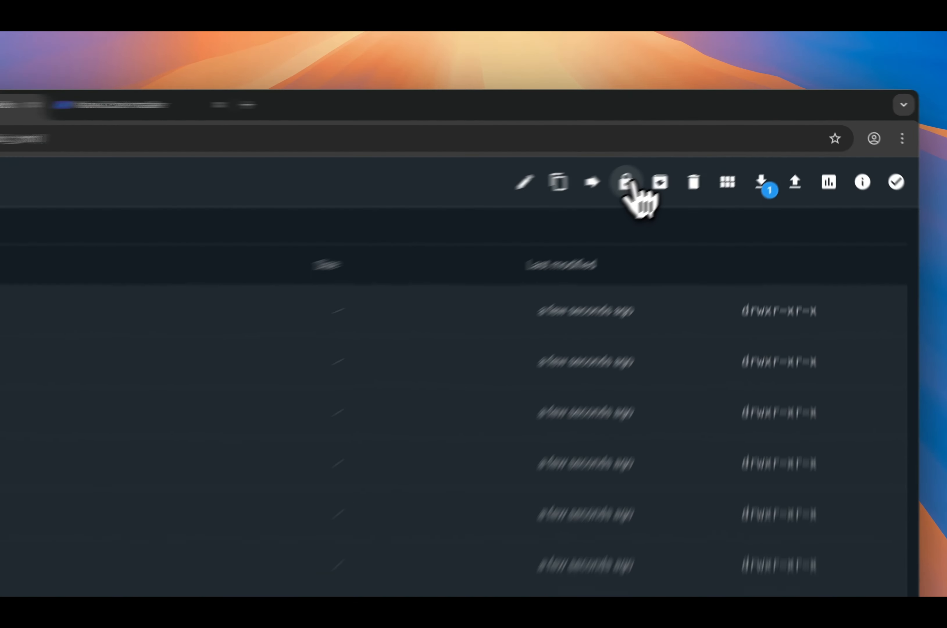
pyautogui.click(700, 152)
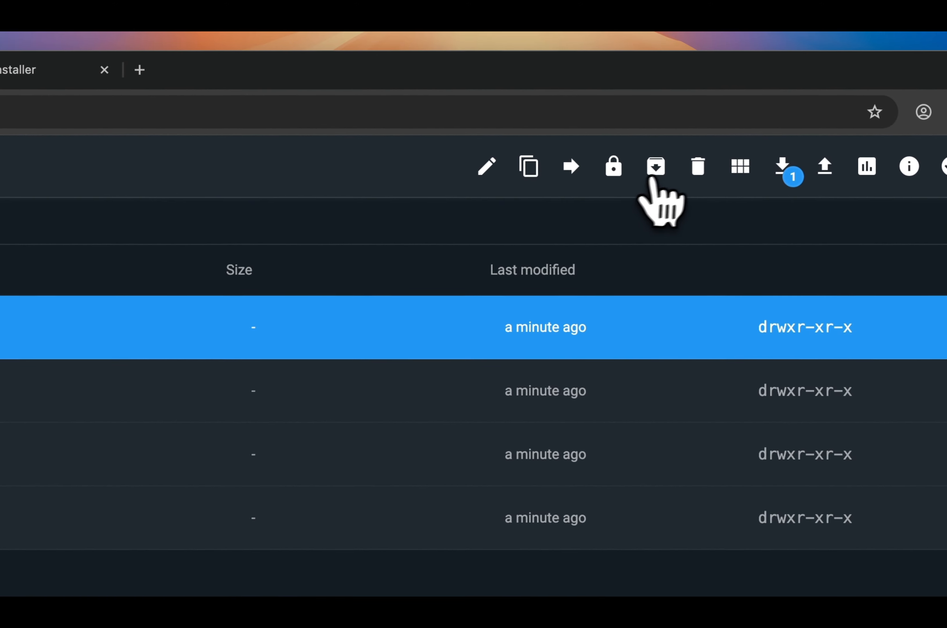
pyautogui.click(615, 168)
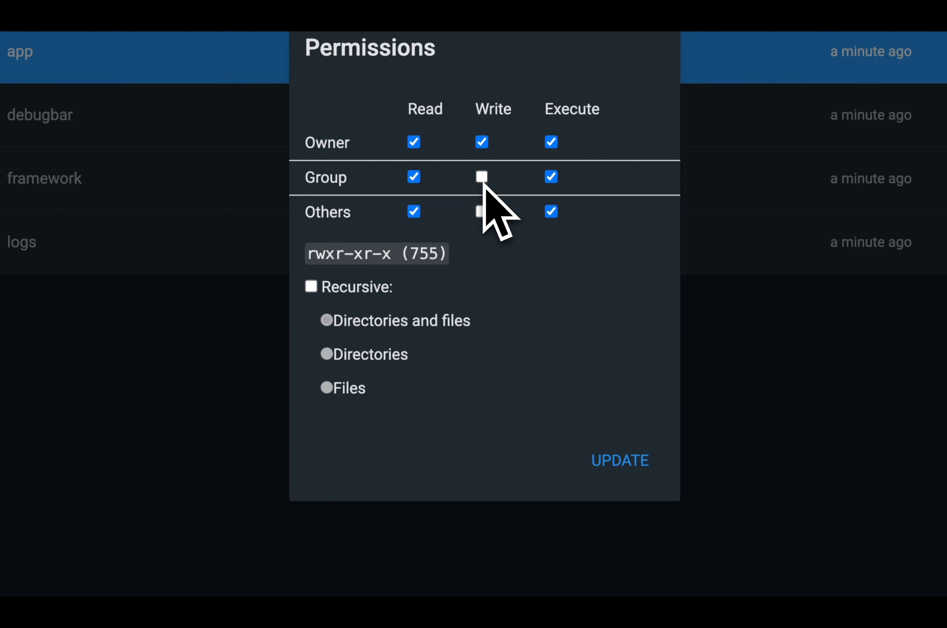
pyautogui.click(480, 180)
pyautogui.click(615, 462)
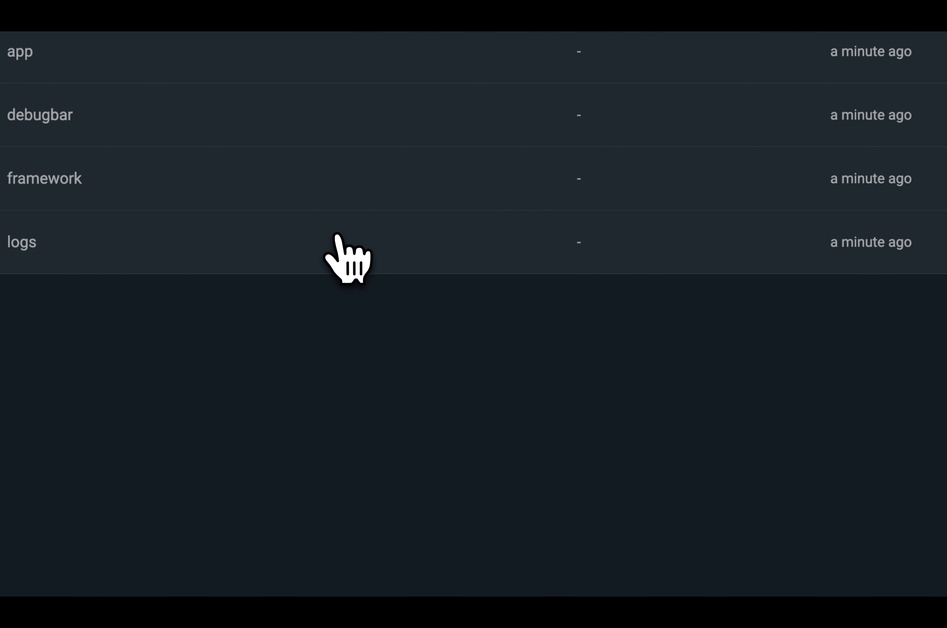
# - Set the permissions of the logs folder inside storage to 775 by allowing group write
pyautogui.click(332, 241)
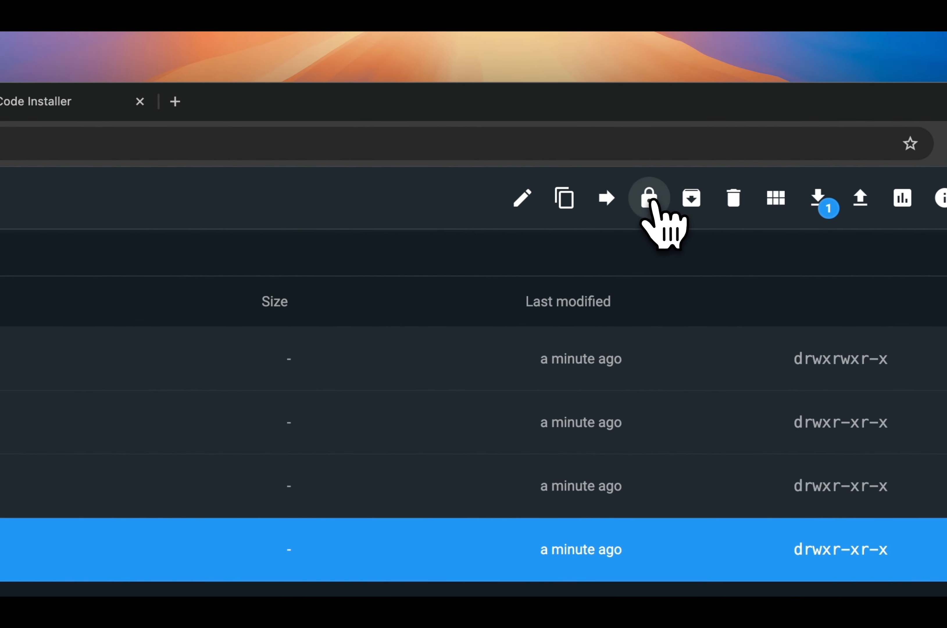
pyautogui.click(651, 199)
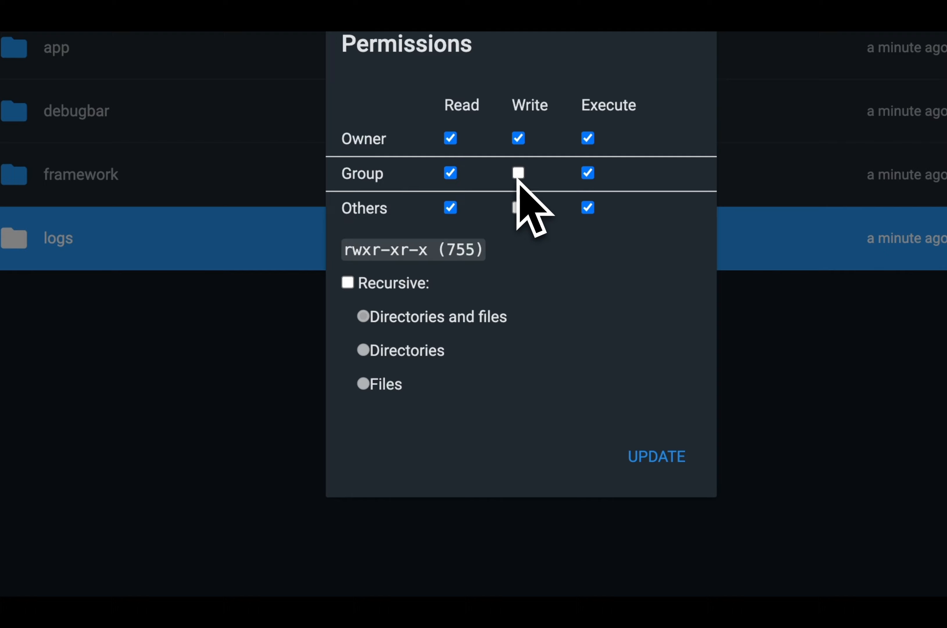
pyautogui.click(517, 174)
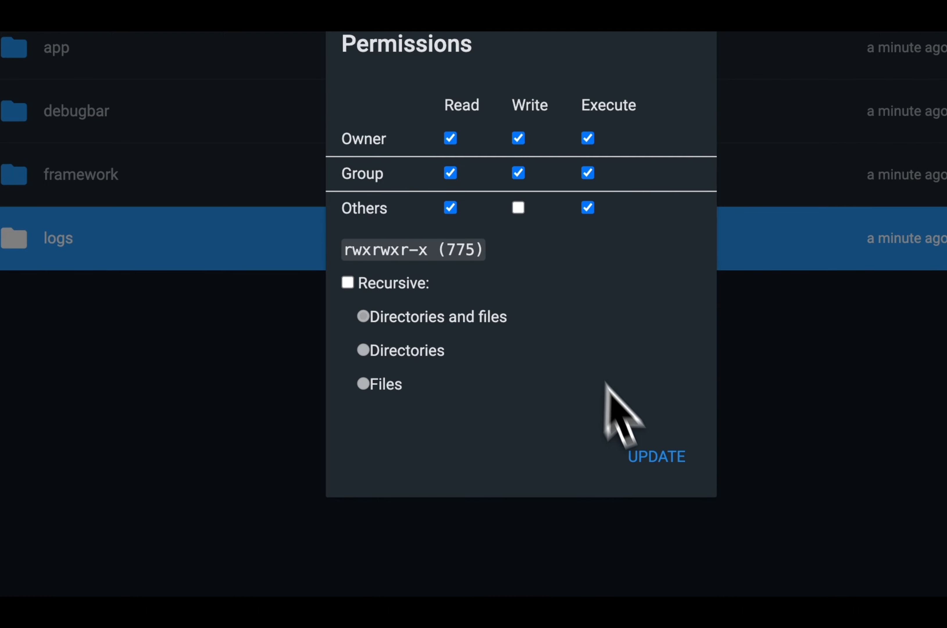
pyautogui.click(642, 455)
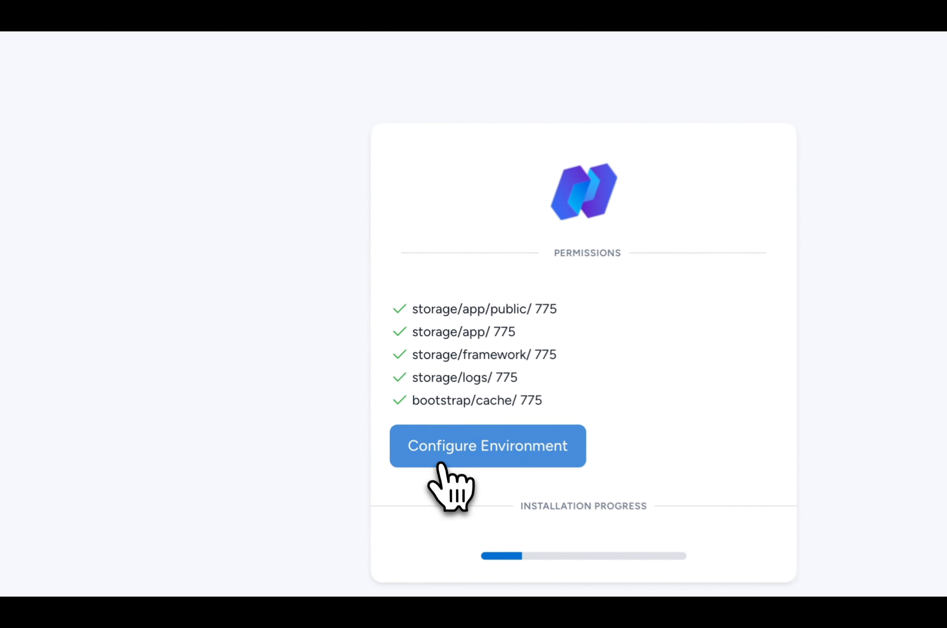
# - Proceed to the installer's environment configuration and paste the purchase code
pyautogui.click(441, 464)
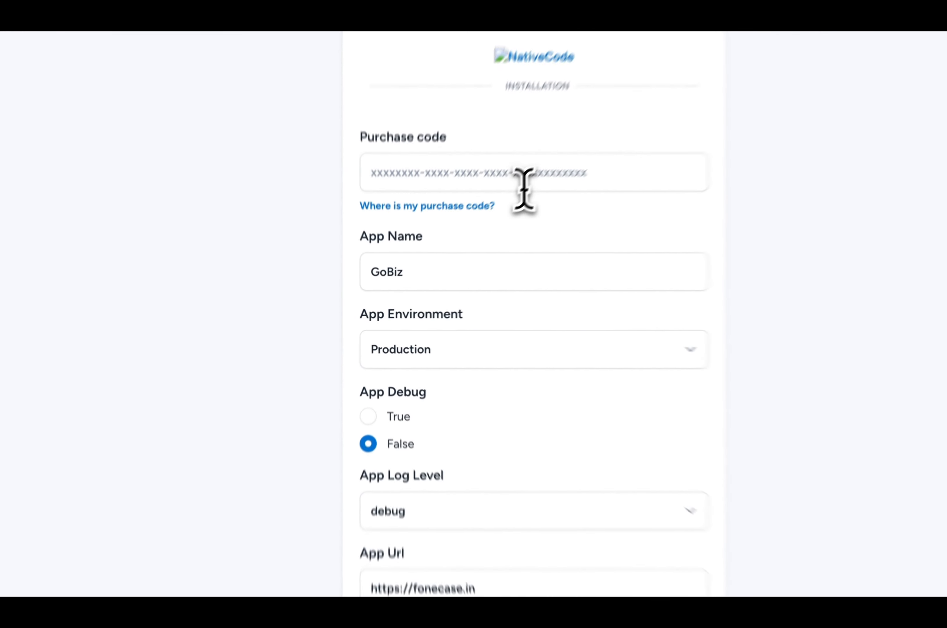
pyautogui.click(543, 163)
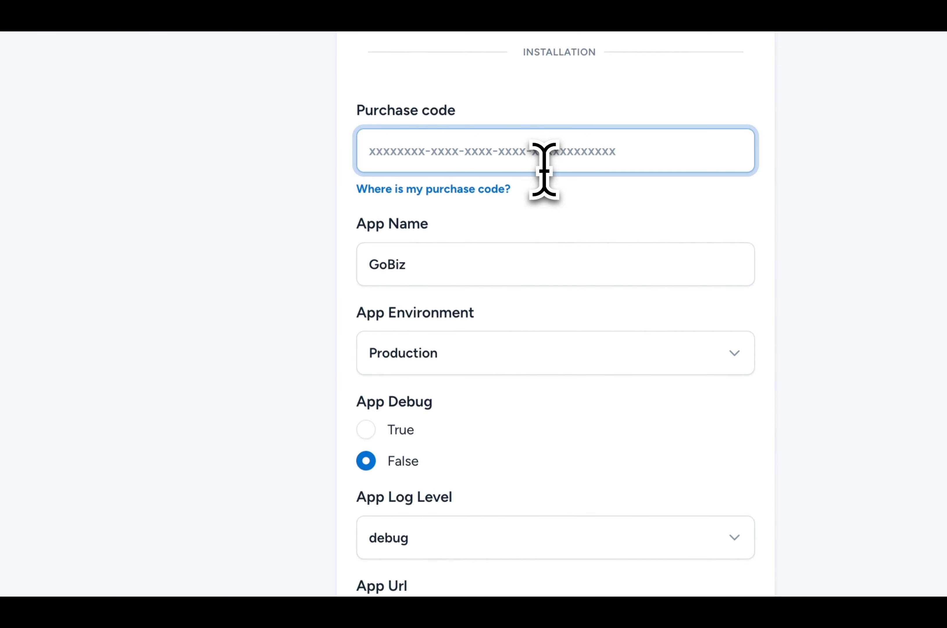
pyautogui.press('super+v')
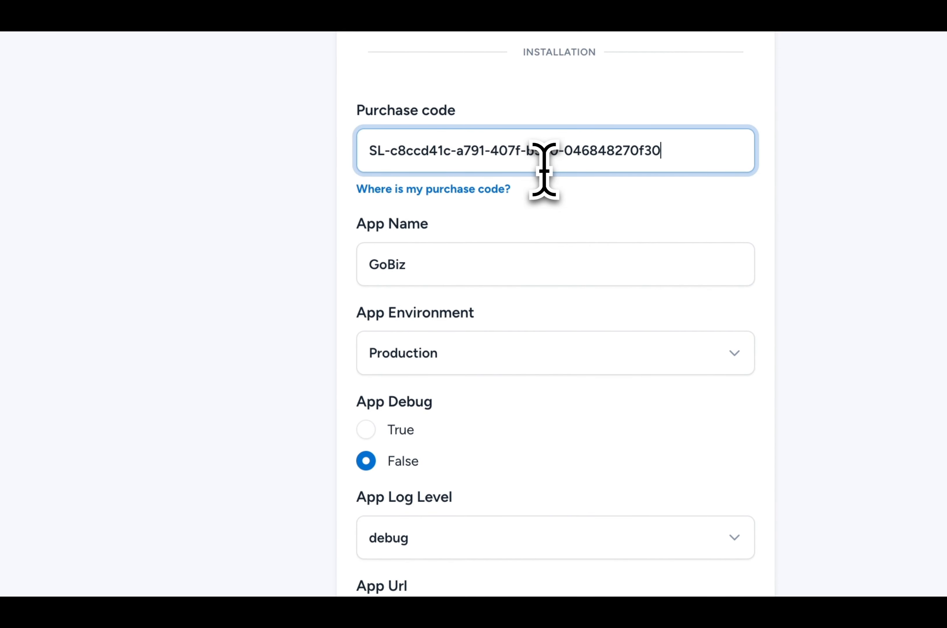
# - Set the installer's app environment to Production, with GoBiz as the app name
pyautogui.click(504, 259)
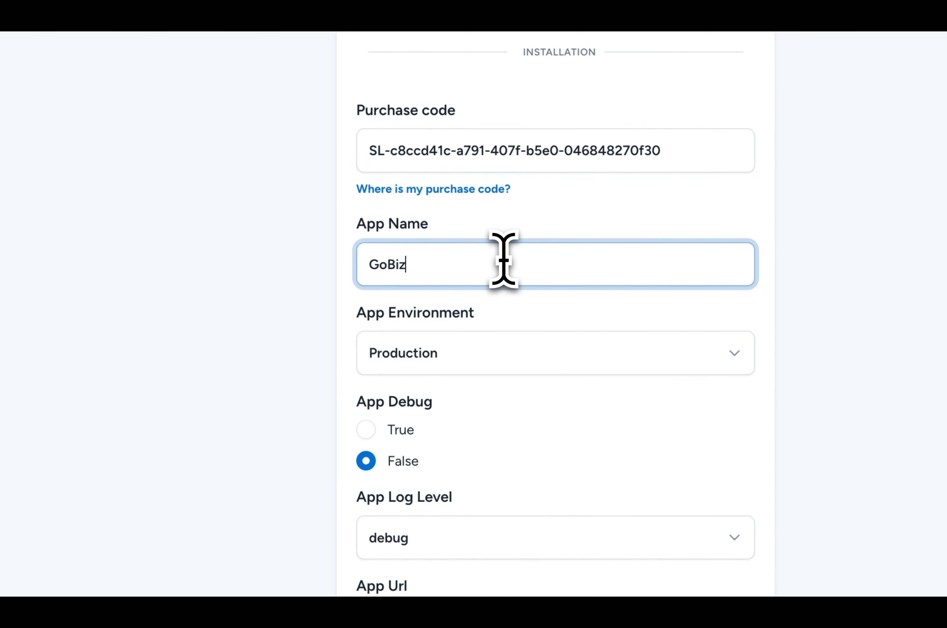
pyautogui.click(486, 350)
pyautogui.click(471, 353)
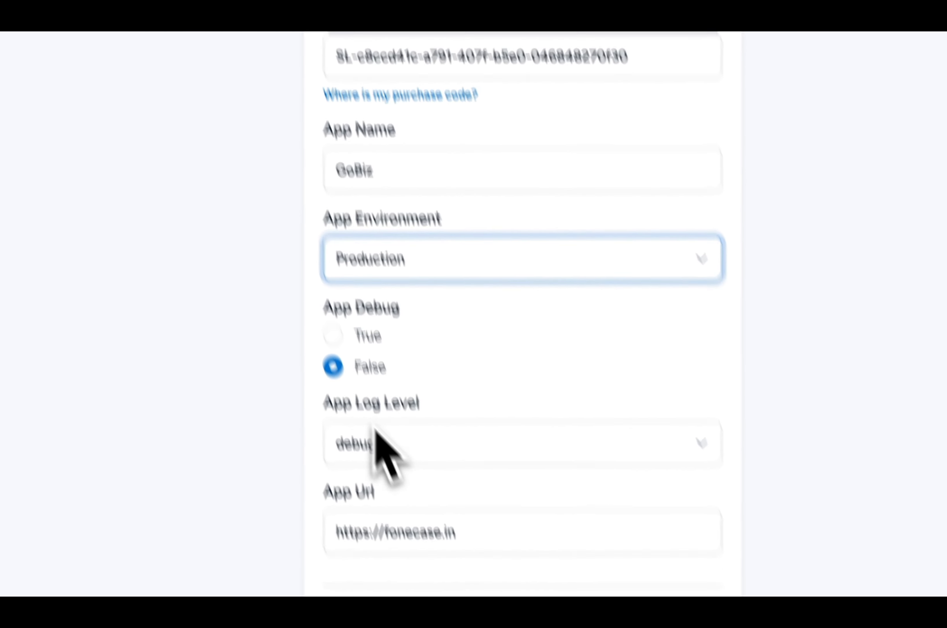
pyautogui.click(405, 550)
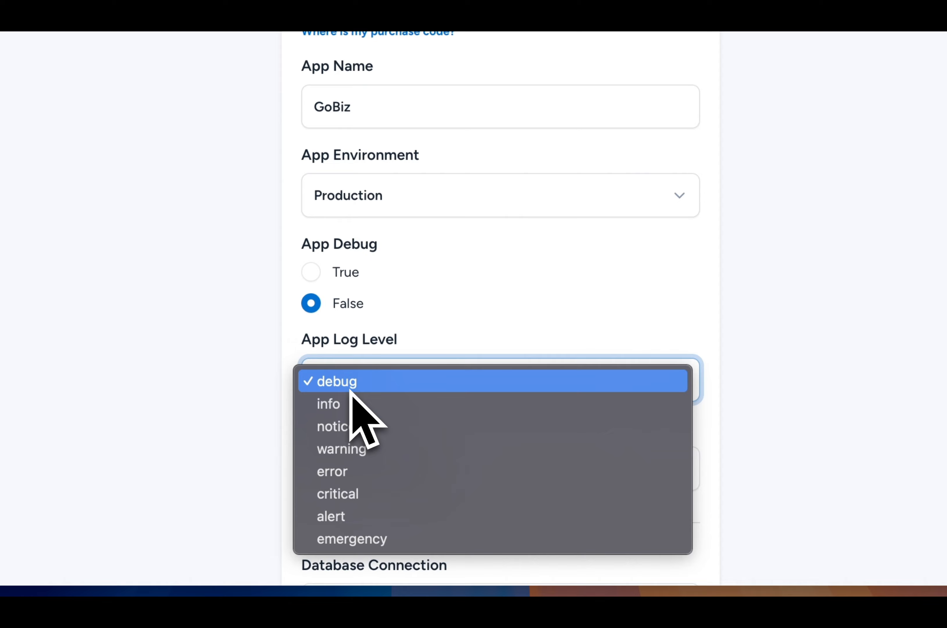
pyautogui.click(349, 389)
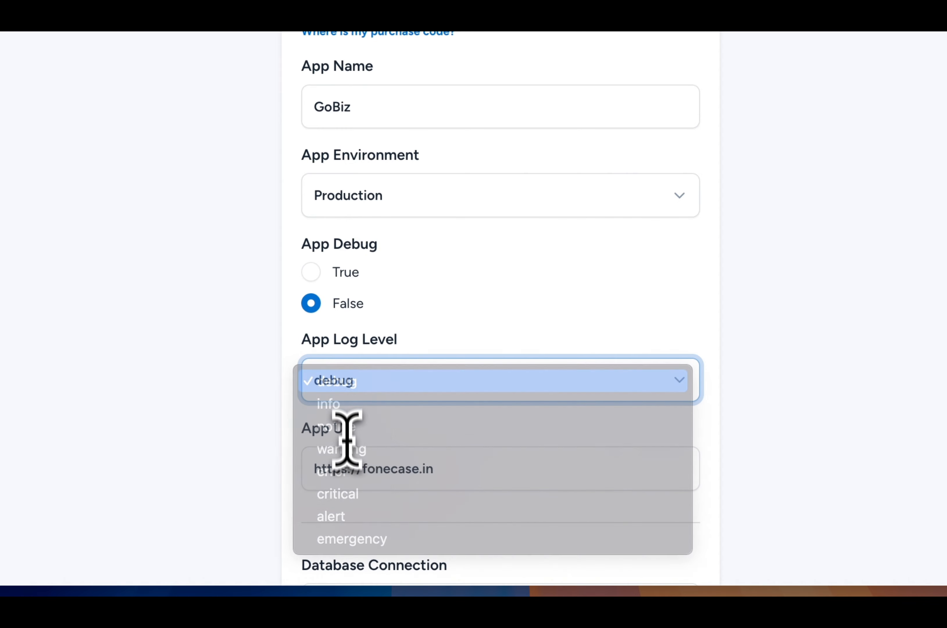
pyautogui.click(482, 459)
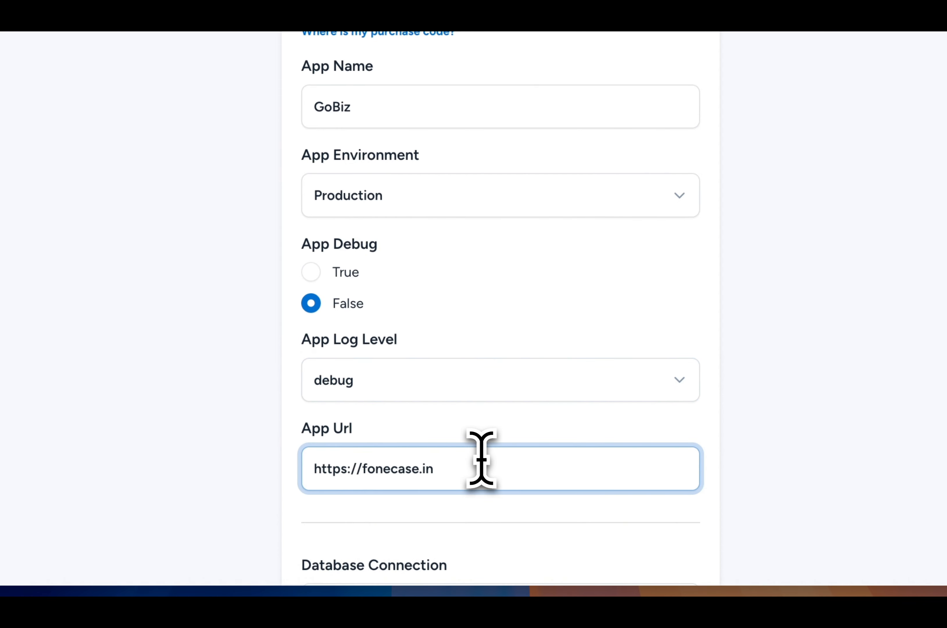
pyautogui.scroll(-3, 482, 458)
pyautogui.scroll(-3, 485, 463)
pyautogui.click(456, 394)
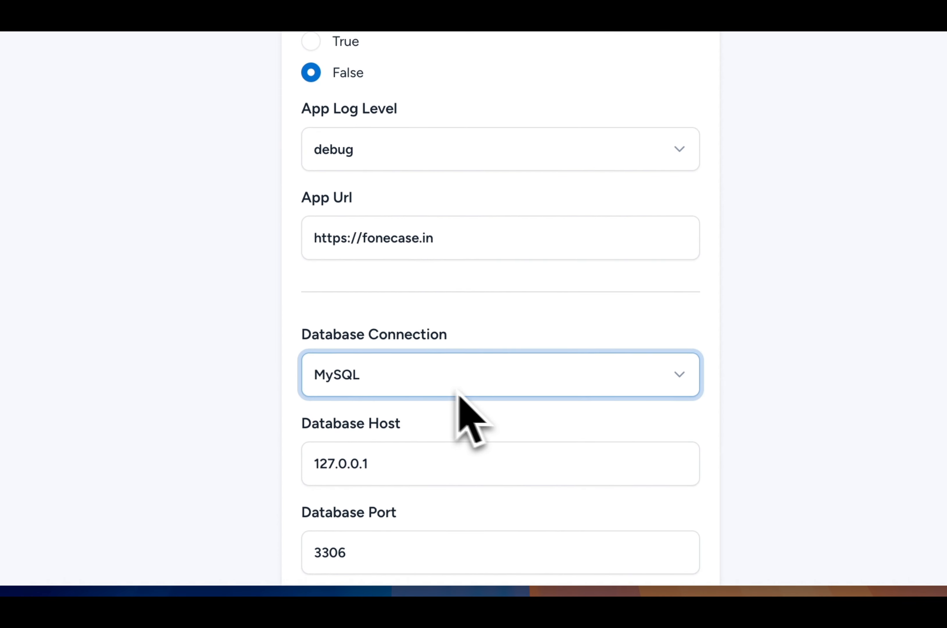
pyautogui.scroll(-6, 607, 455)
pyautogui.scroll(-2, 604, 428)
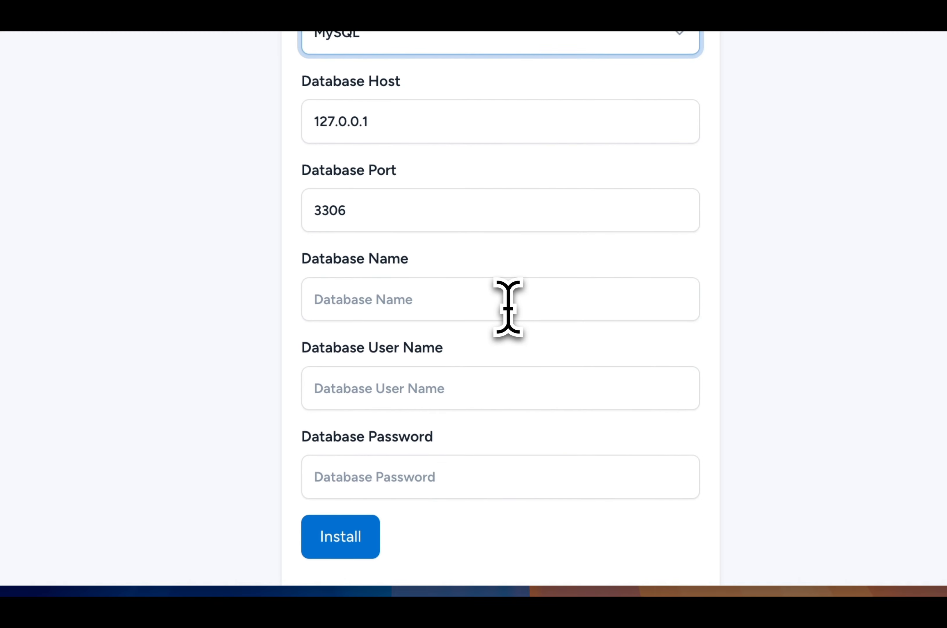
# - Create the MySQL database gobiz_db with the user gobiz_db_user in Hostinger's database management, entering a database password
pyautogui.click(508, 306)
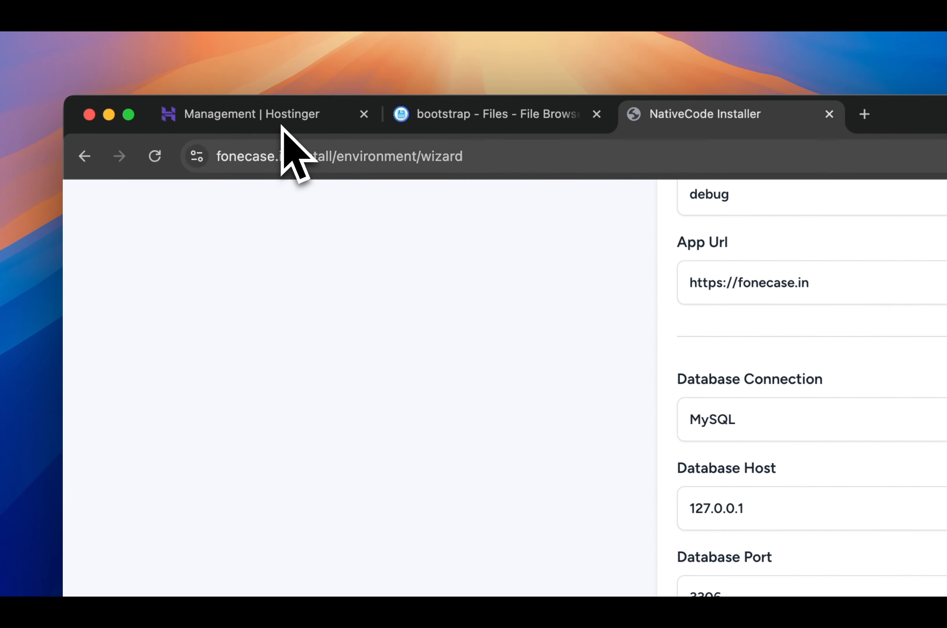
pyautogui.click(284, 125)
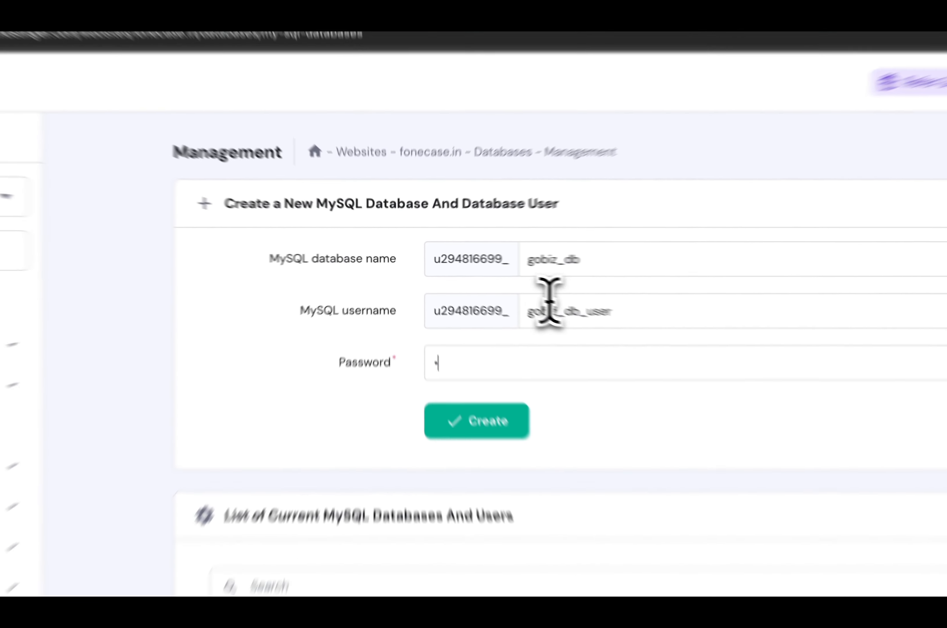
pyautogui.write('***')
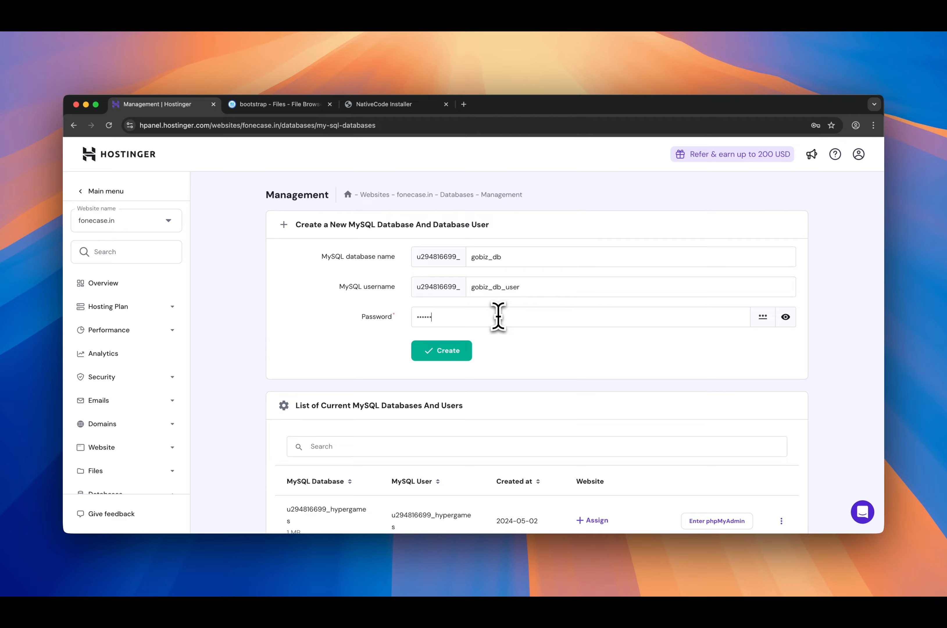
pyautogui.write('**')
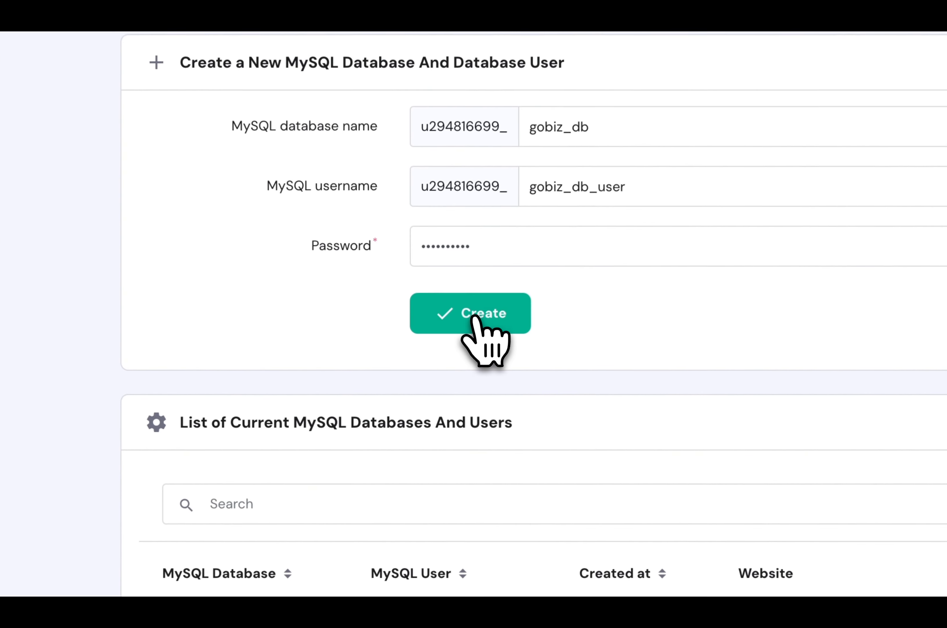
pyautogui.click(444, 353)
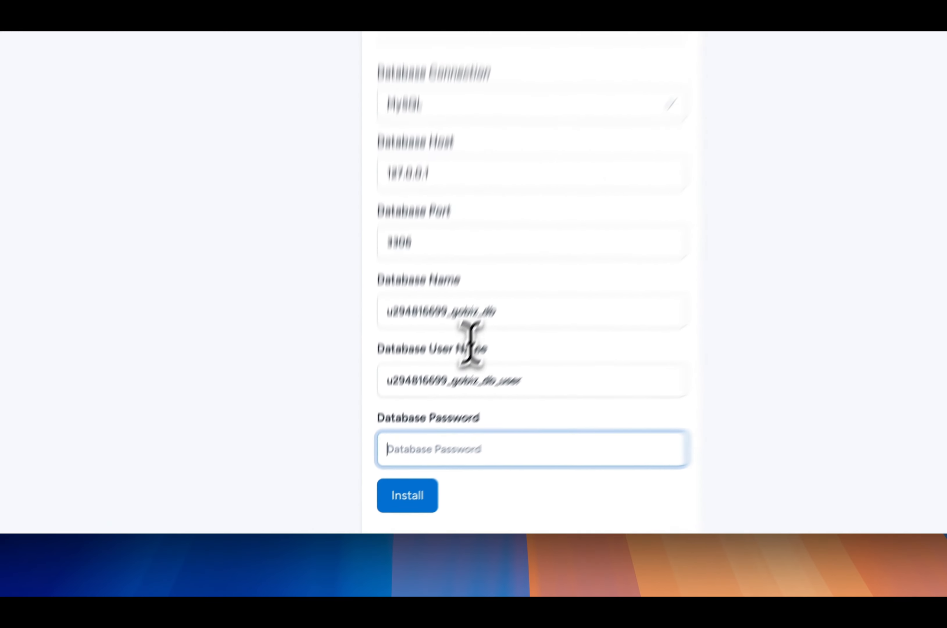
# - Fill in the new database's name, user name and password in the GoBiz installer and start the installation
pyautogui.write('***')
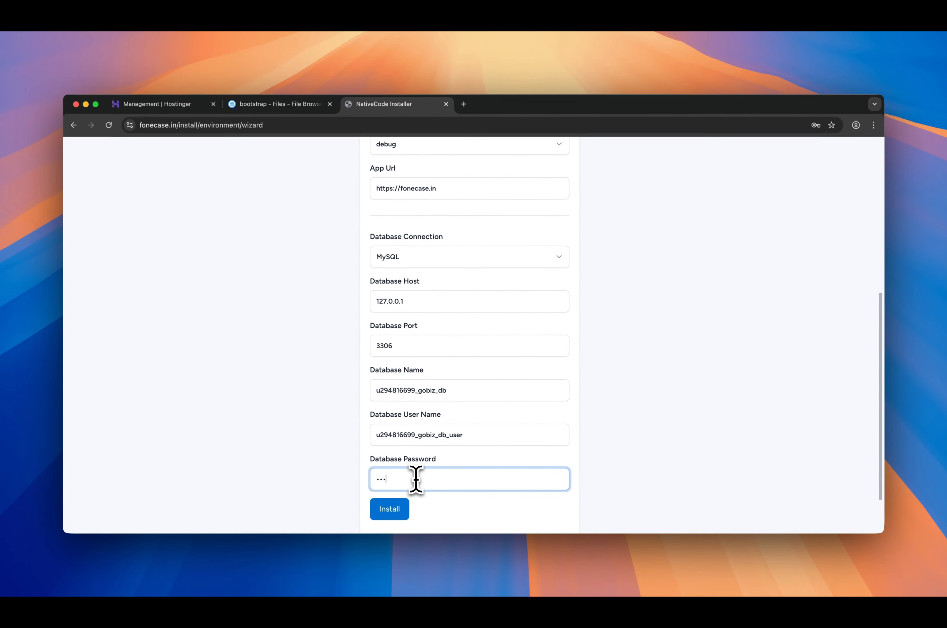
pyautogui.write('*')
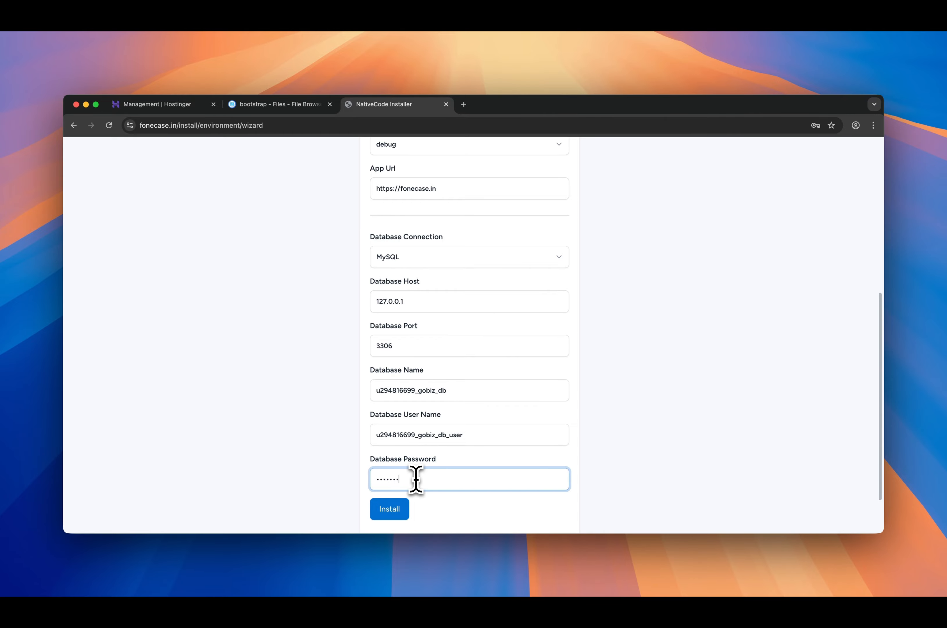
pyautogui.write('******')
pyautogui.click(394, 514)
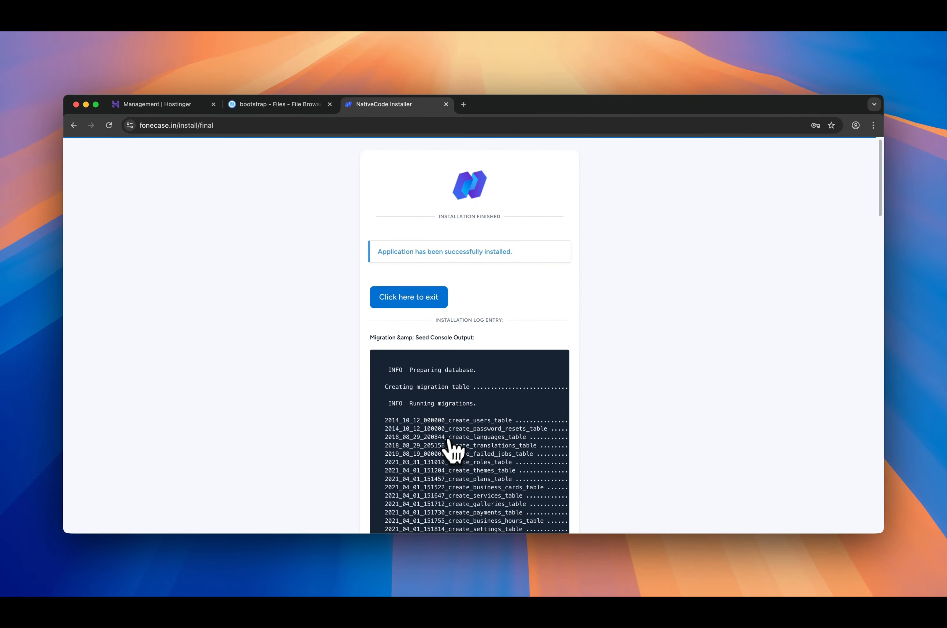
# - Exit the finished installer and sign in to GoBiz as administrator with the admin e-mail and account password
pyautogui.scroll(-10, 454, 445)
pyautogui.scroll(10, 455, 444)
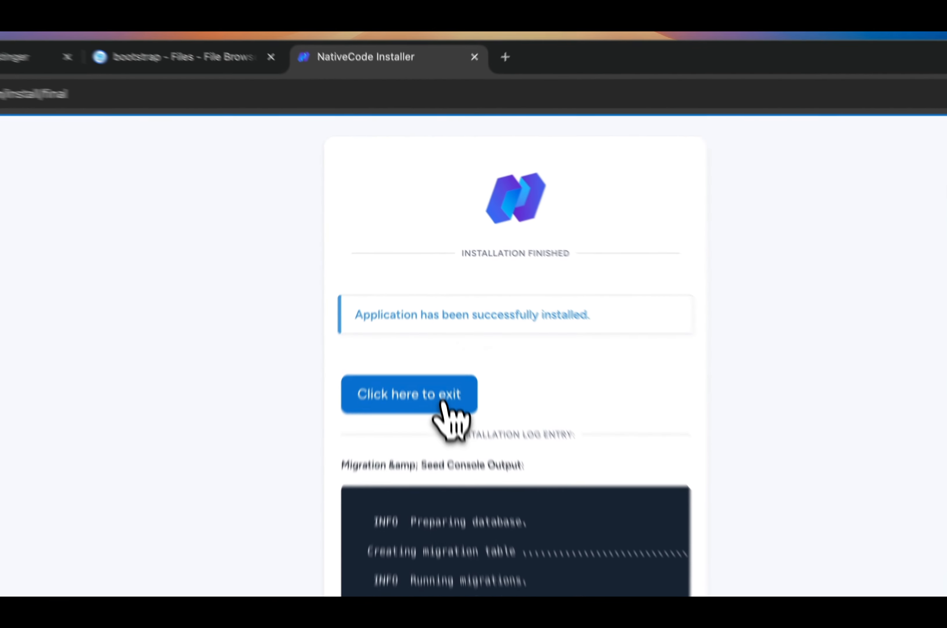
pyautogui.click(444, 403)
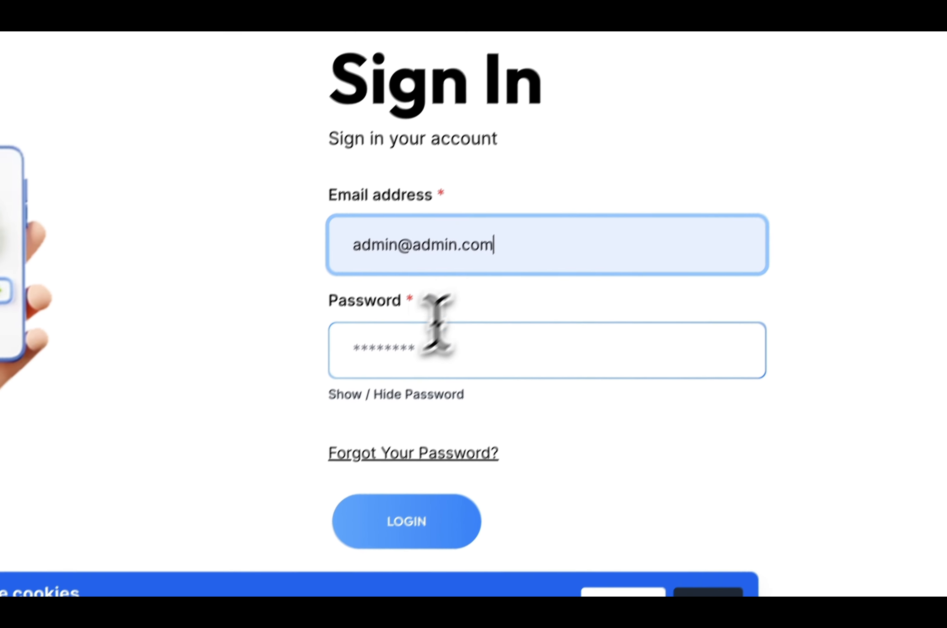
pyautogui.click(399, 349)
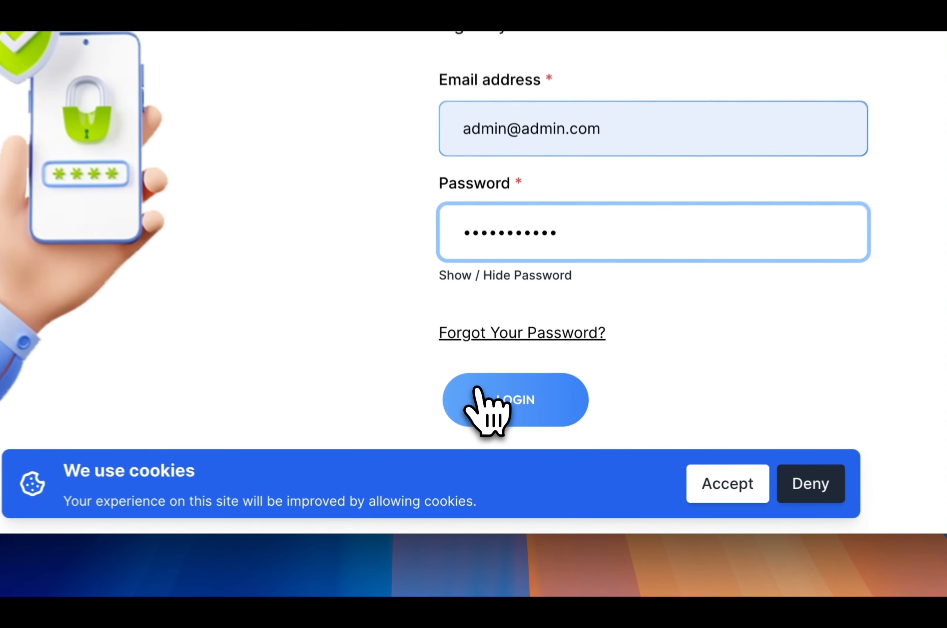
pyautogui.click(504, 461)
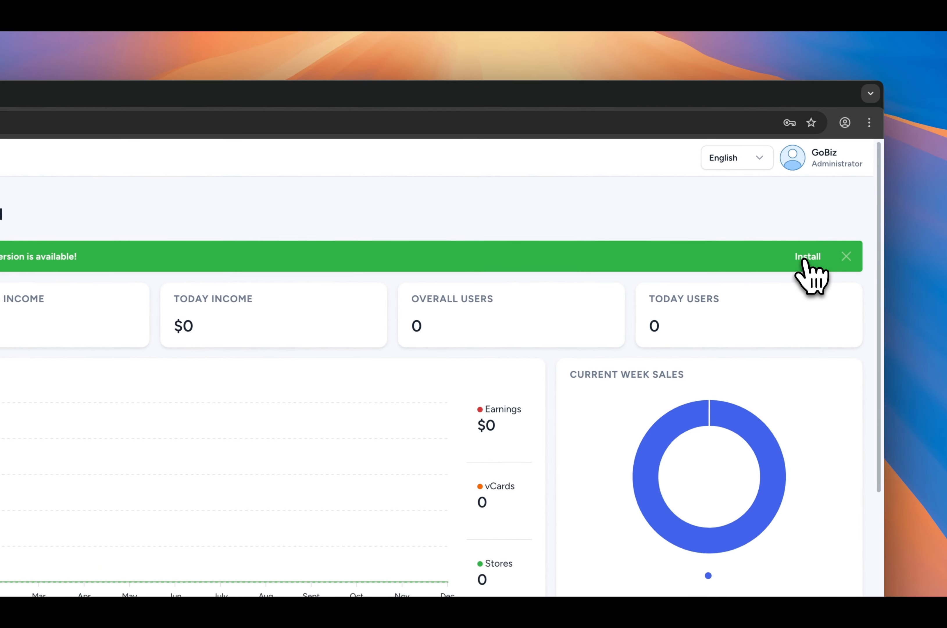
# - Open the available software update from the dashboard and install version 16.4.0
pyautogui.click(805, 261)
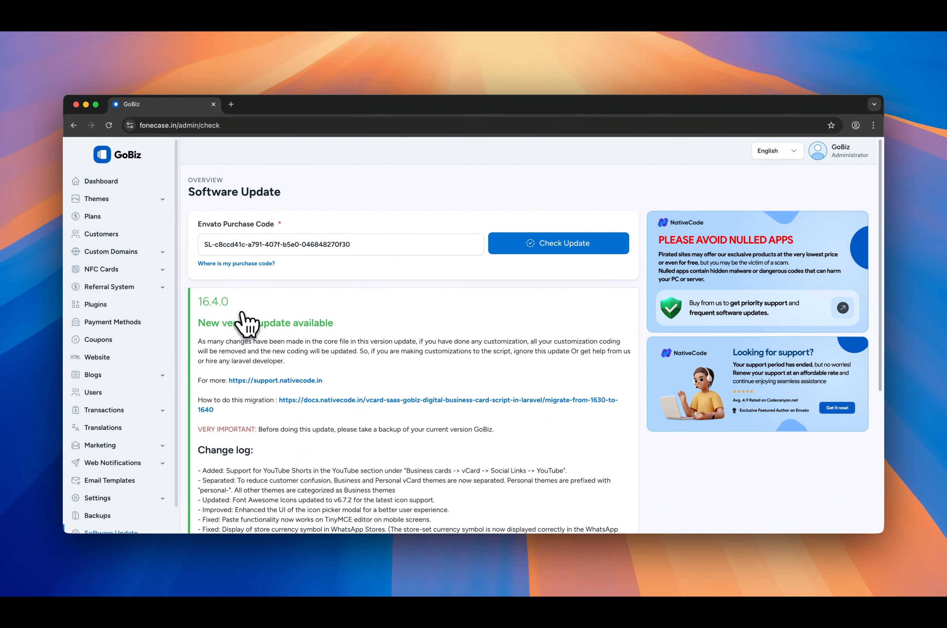
pyautogui.scroll(-10, 247, 322)
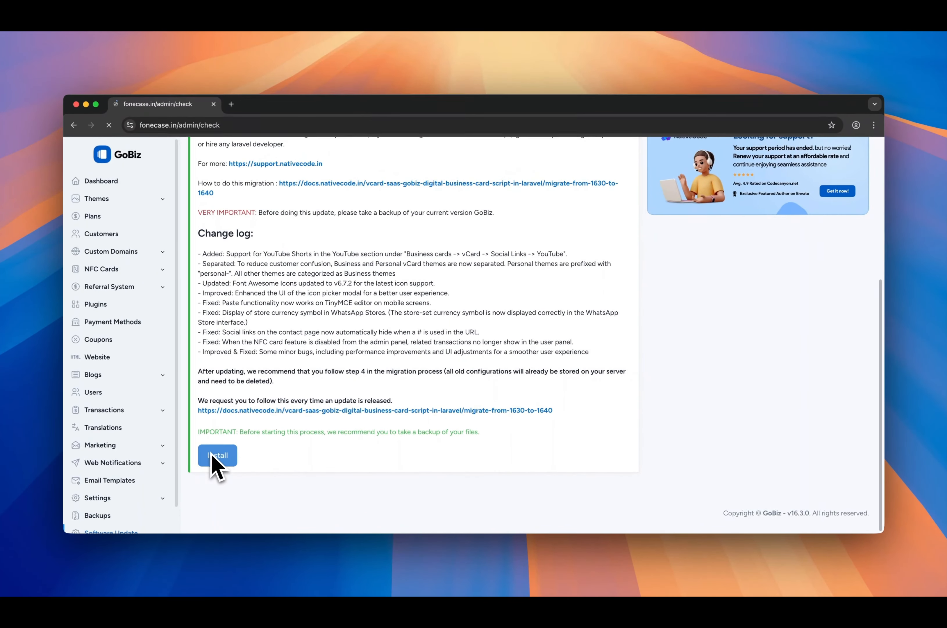
# - Clear the GoBiz application cache through the admin settings
pyautogui.click(269, 425)
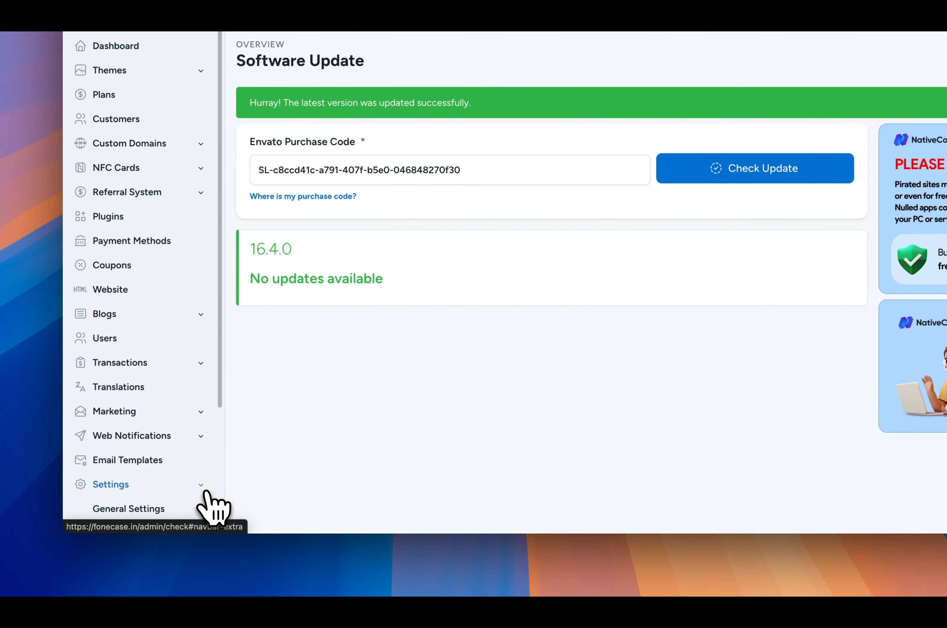
pyautogui.scroll(-4, 210, 502)
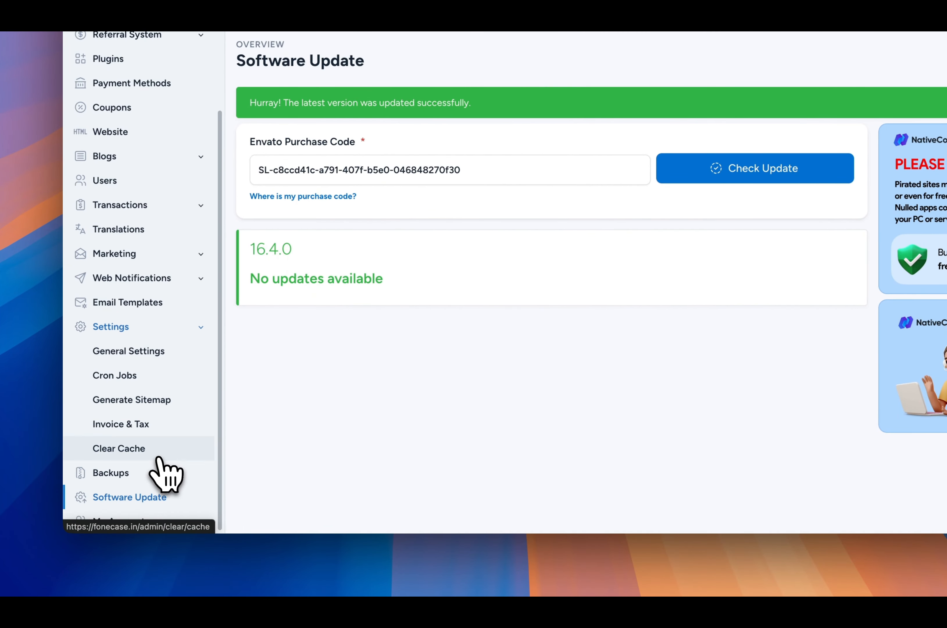
pyautogui.click(158, 457)
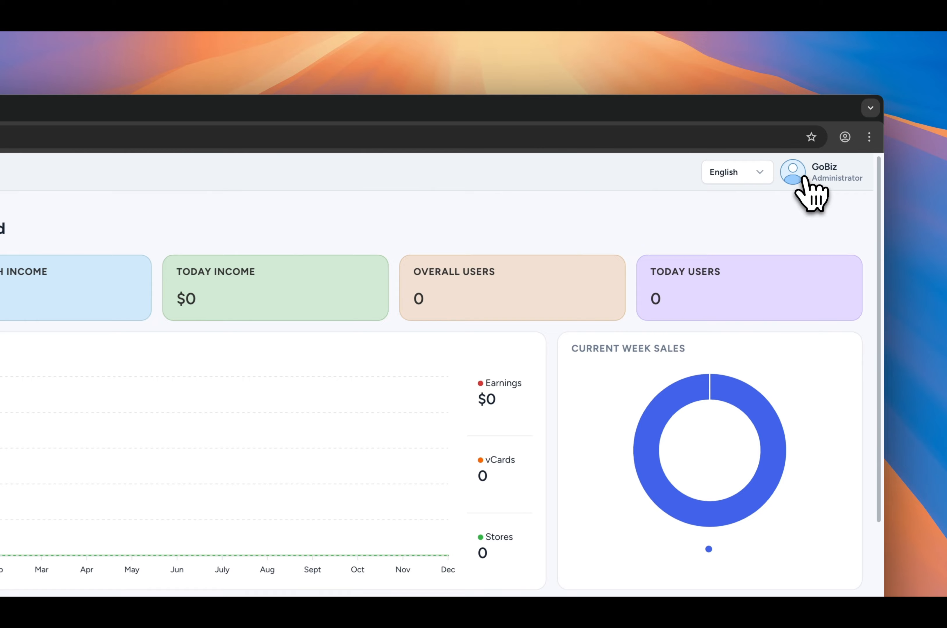
# - Log out of the GoBiz administrator account
pyautogui.click(818, 158)
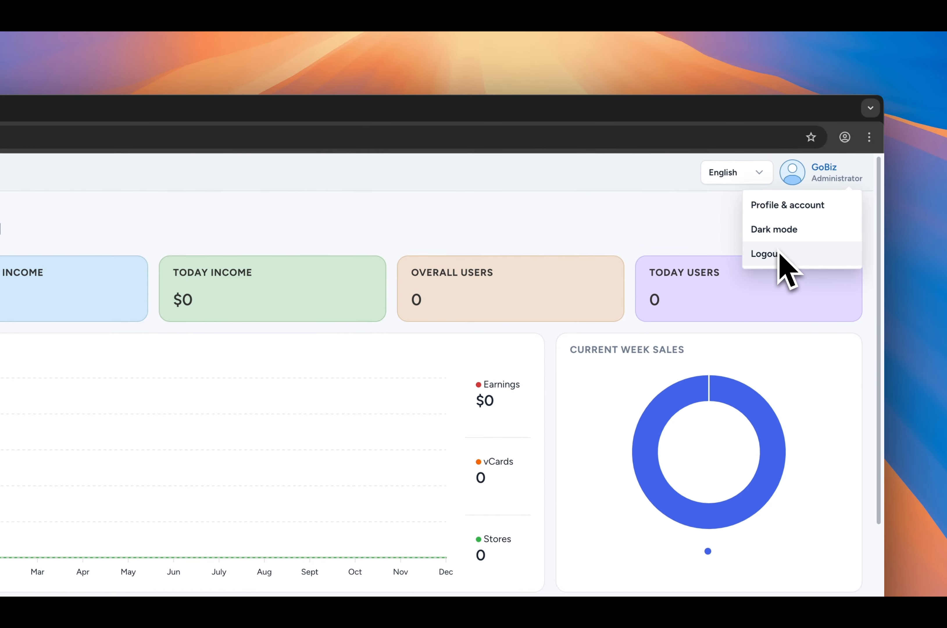
pyautogui.click(779, 253)
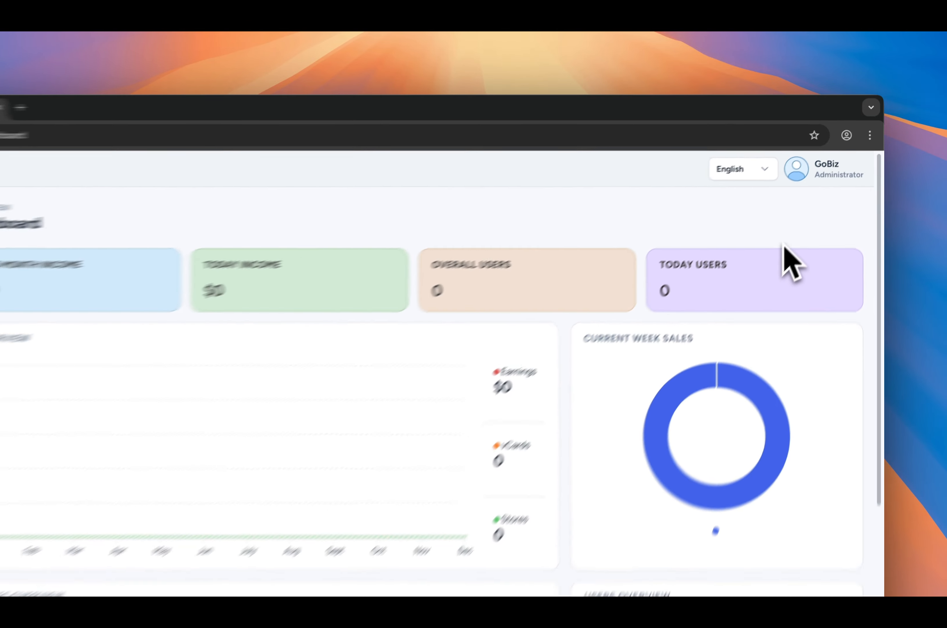